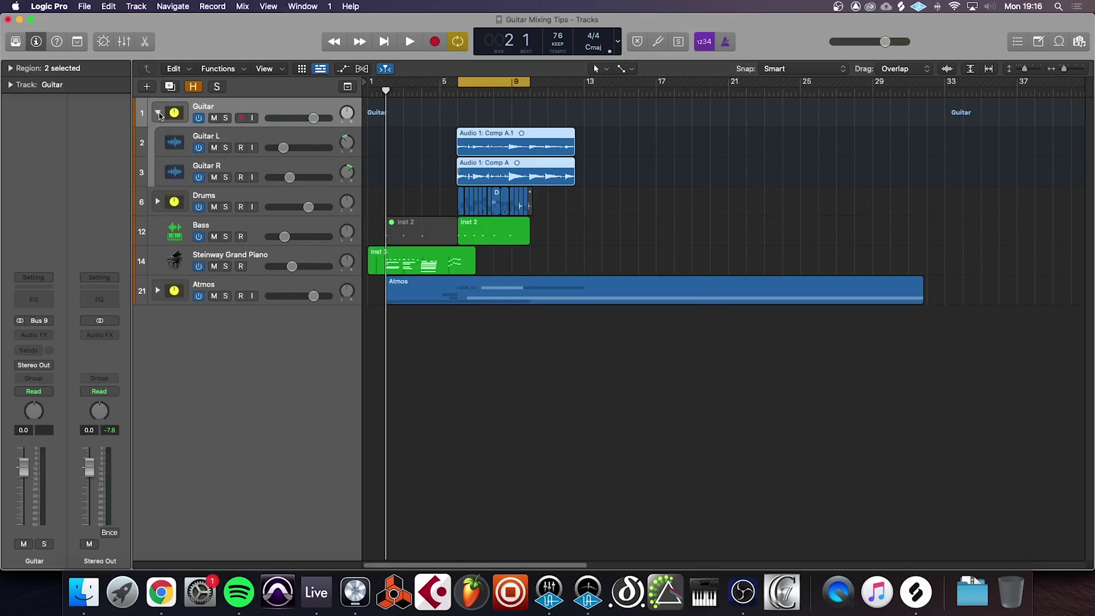
Solo Guitar L and Guitar R and play them together, switching between their channels.
click(225, 147)
click(225, 178)
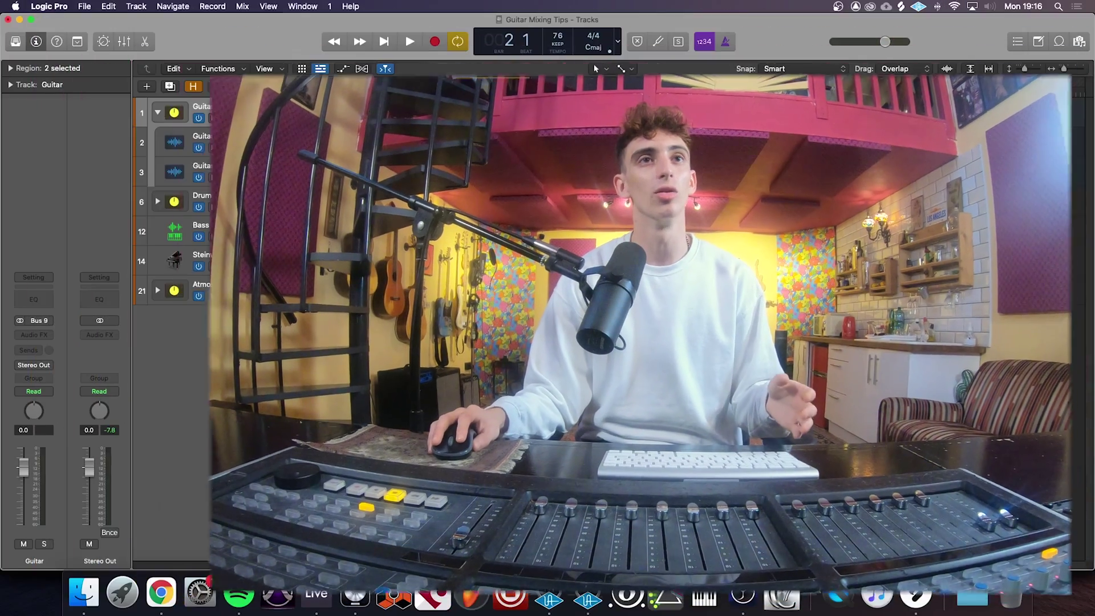
click(231, 140)
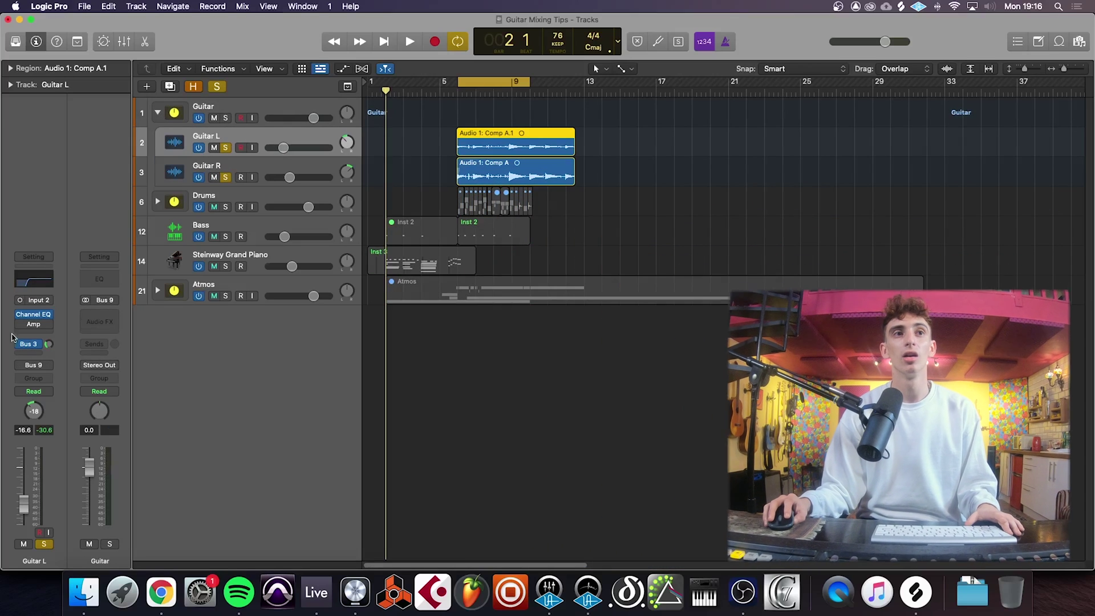
click(228, 177)
key(space)
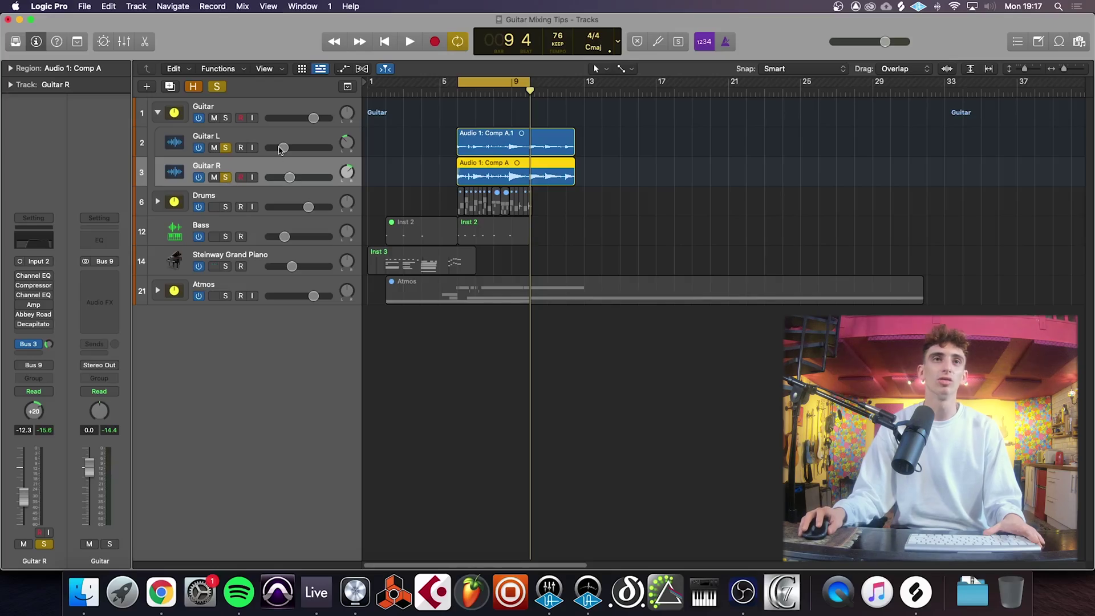
click(276, 139)
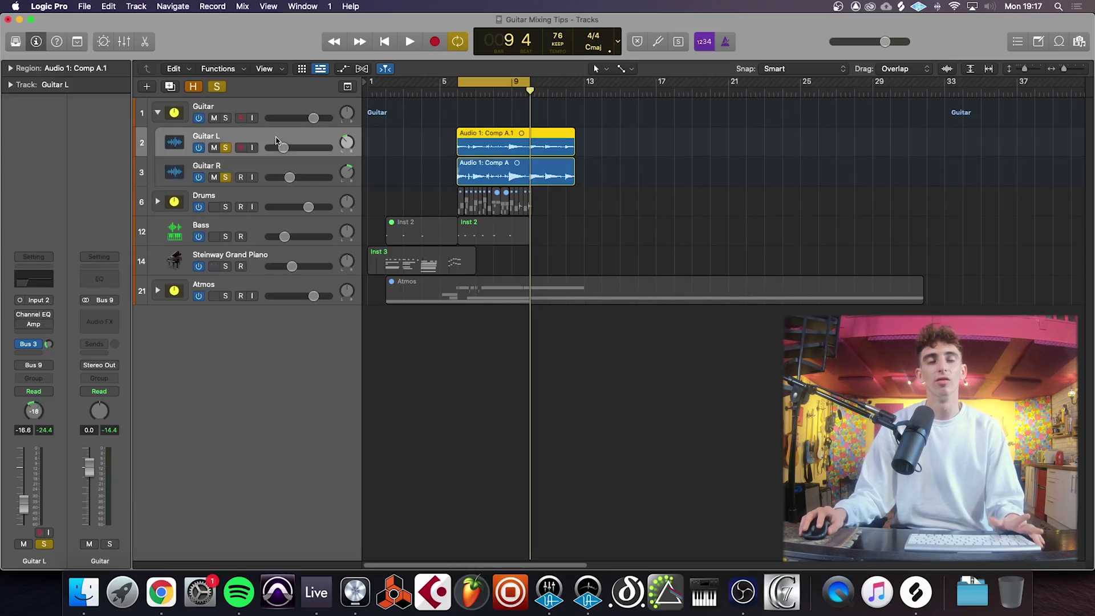
click(266, 165)
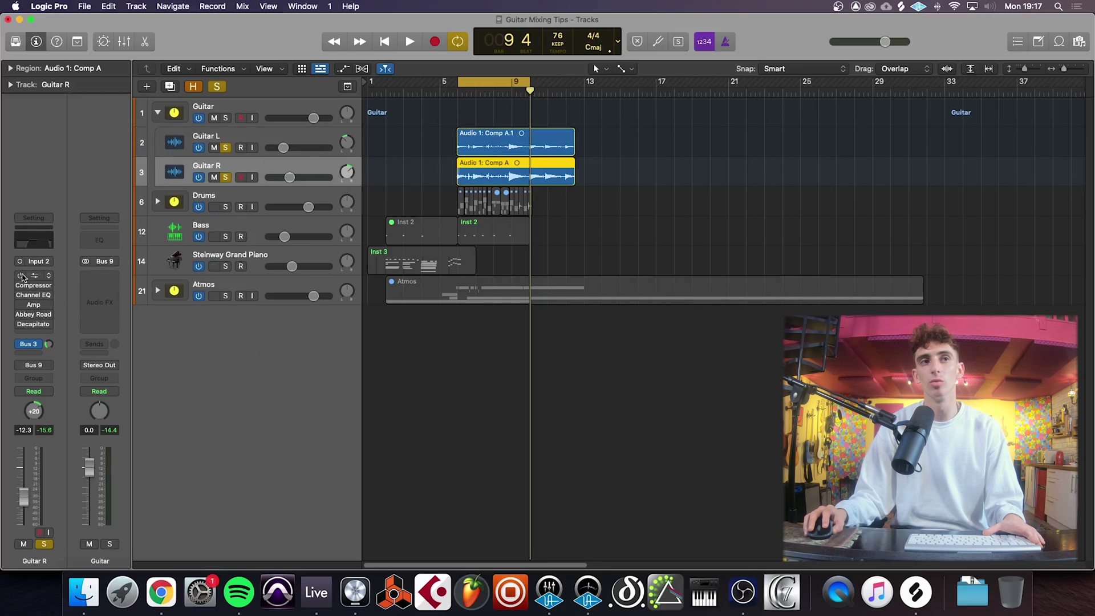
Open Guitar R's Channel EQ with its 199 Hz high-pass and play it back.
click(38, 240)
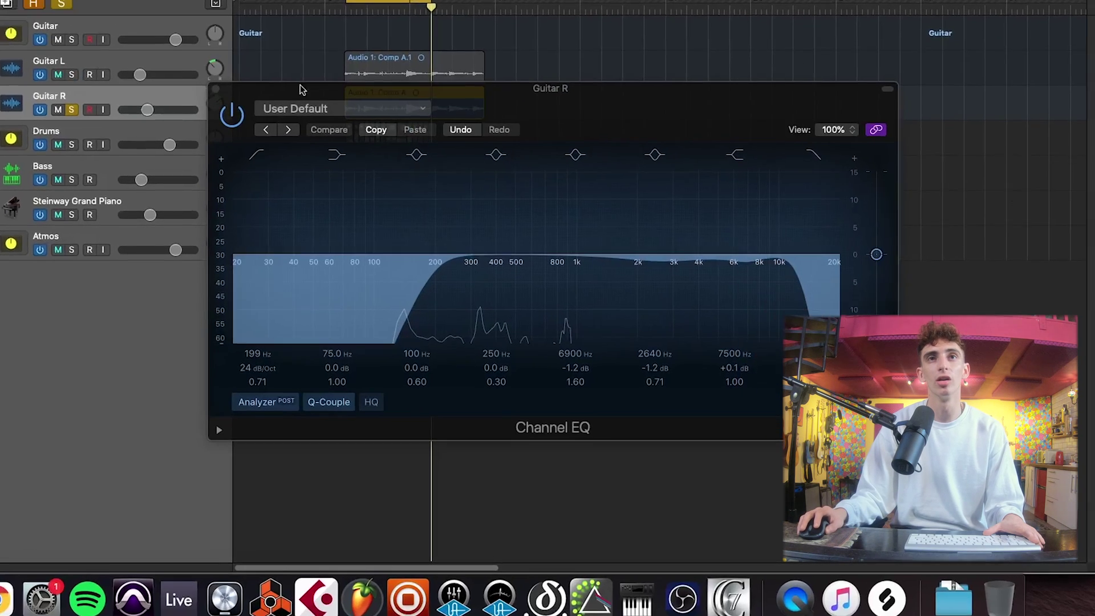
drag(501, 163, 585, 199)
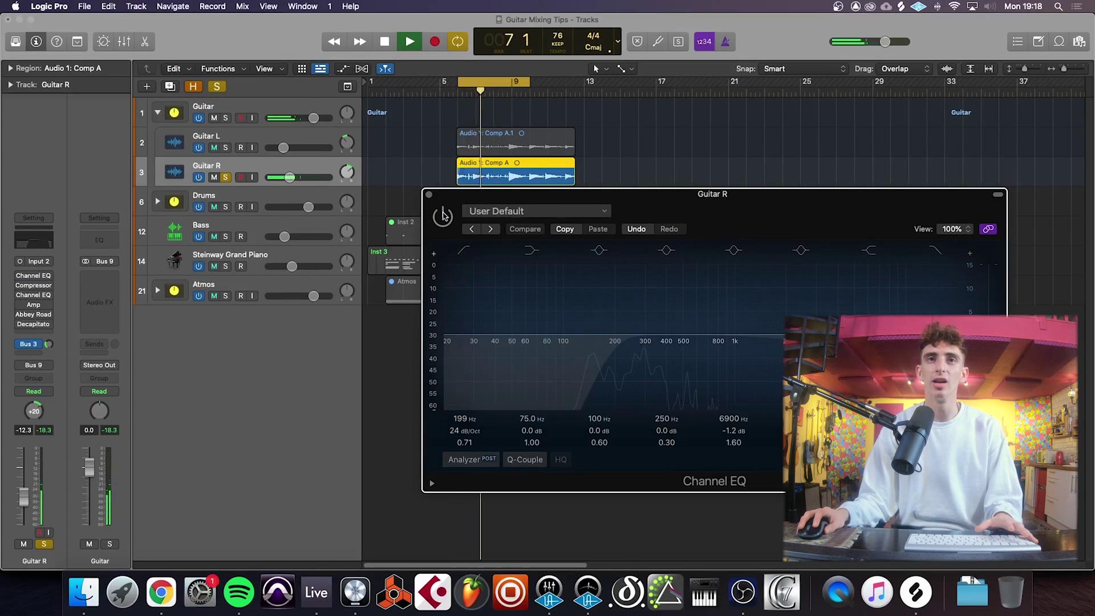
key(space)
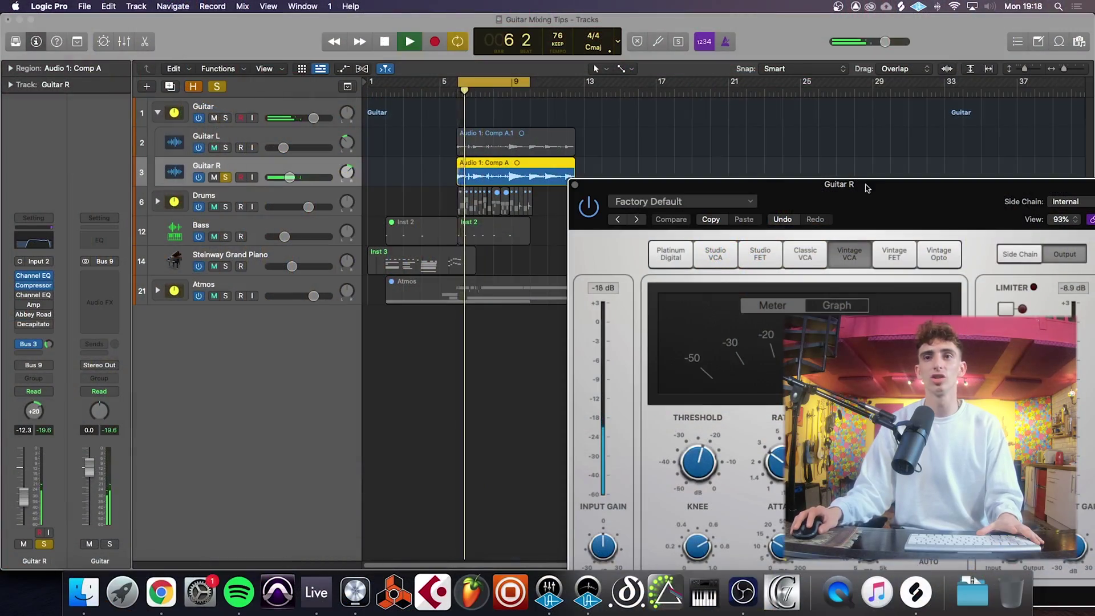
Play Guitar R through its Vintage VCA compressor twice to judge the gain reduction.
drag(865, 188, 789, 119)
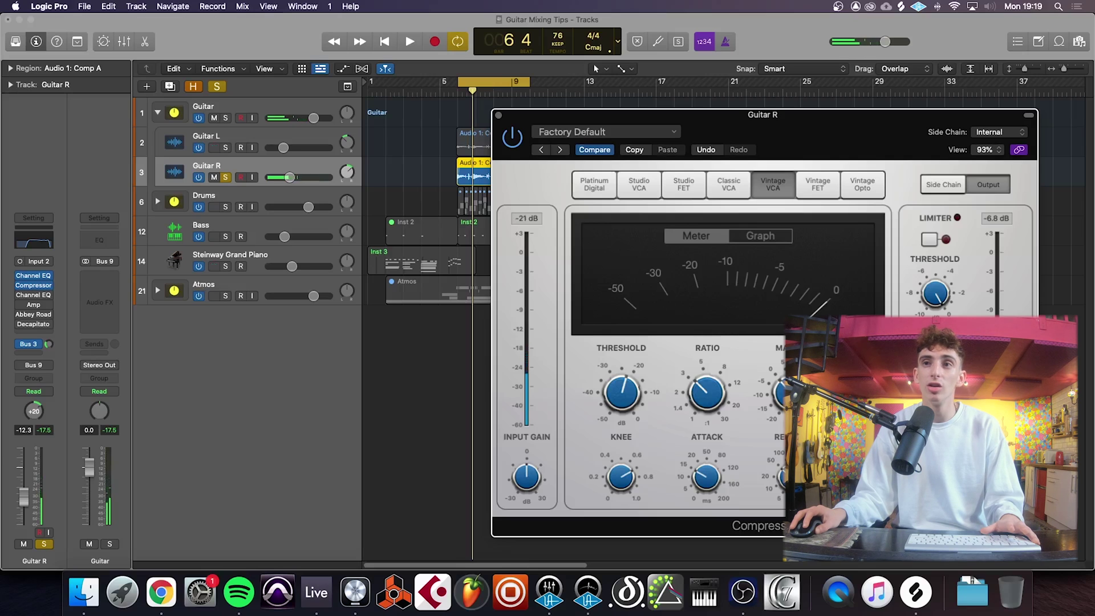
key(space)
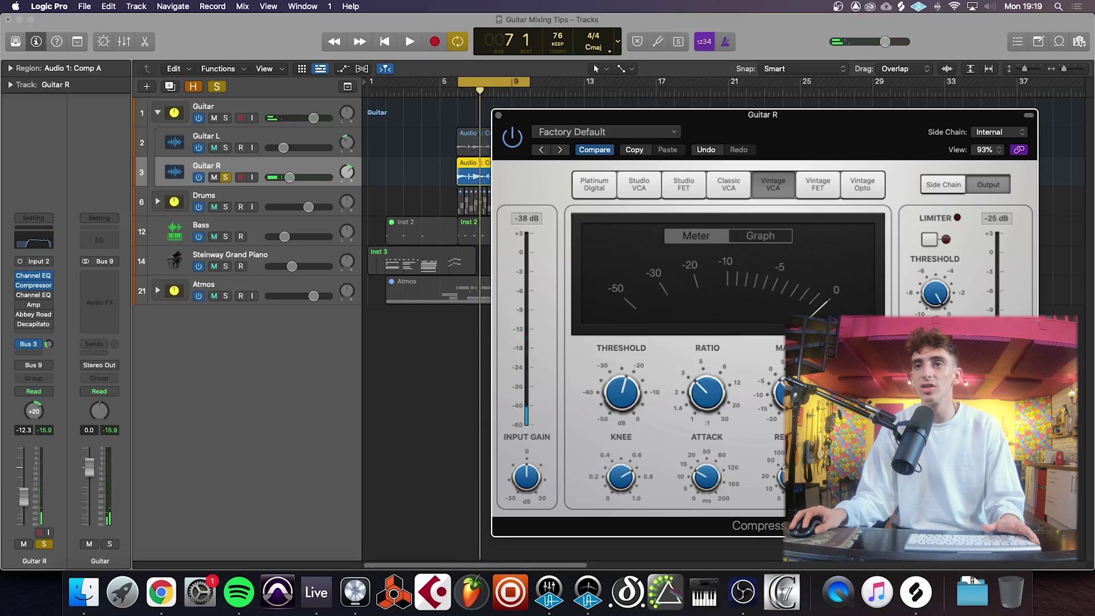
key(space)
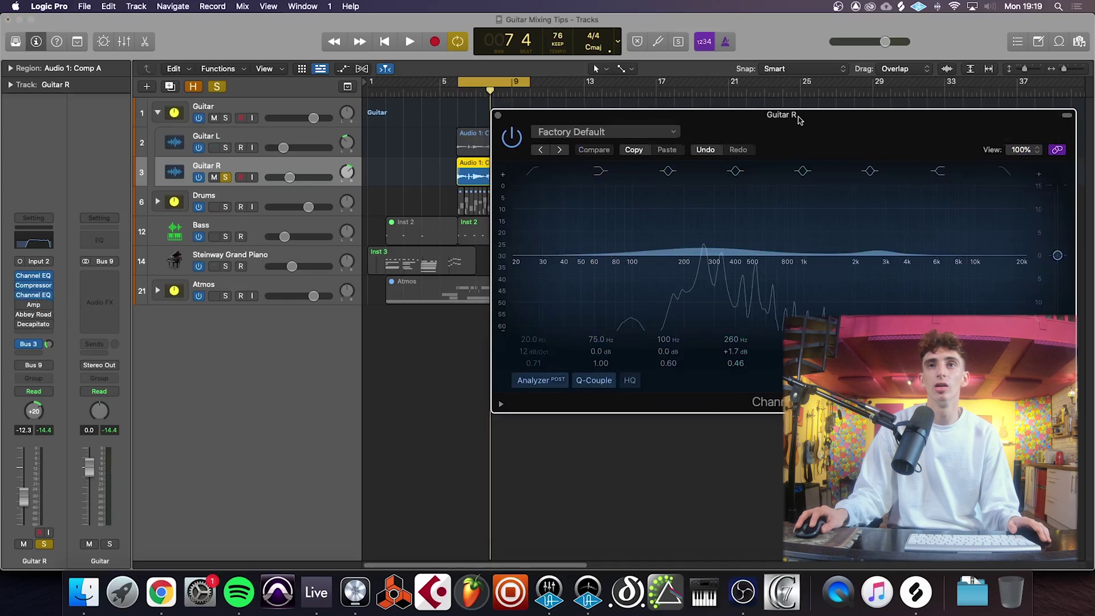
Play Guitar R's post-compressor Channel EQ with its +1.6 dB boost near 268 Hz, then stop.
drag(787, 114, 718, 106)
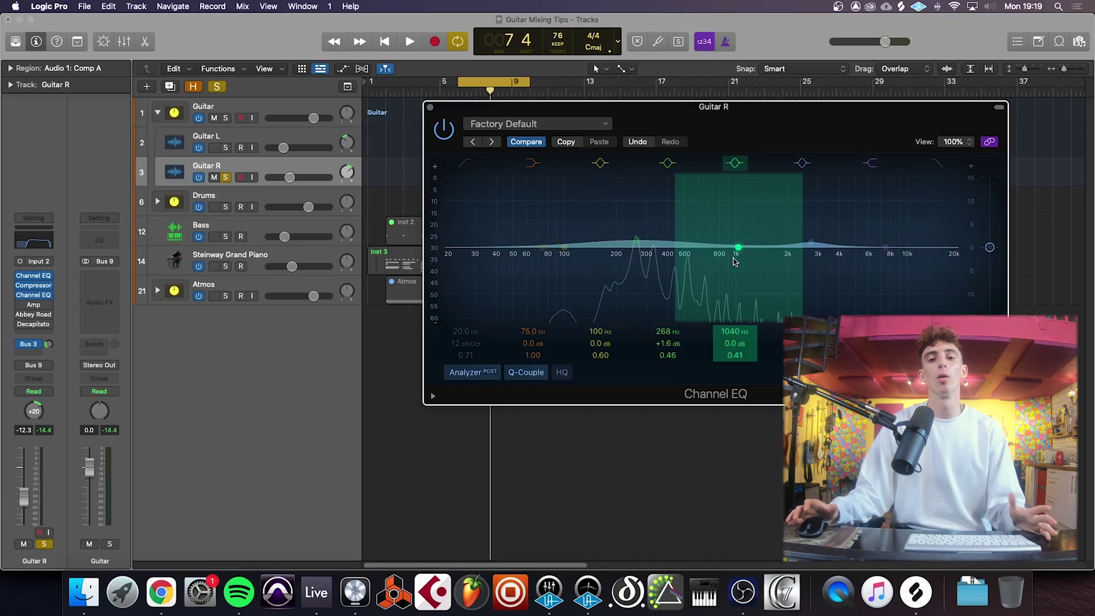
key(space)
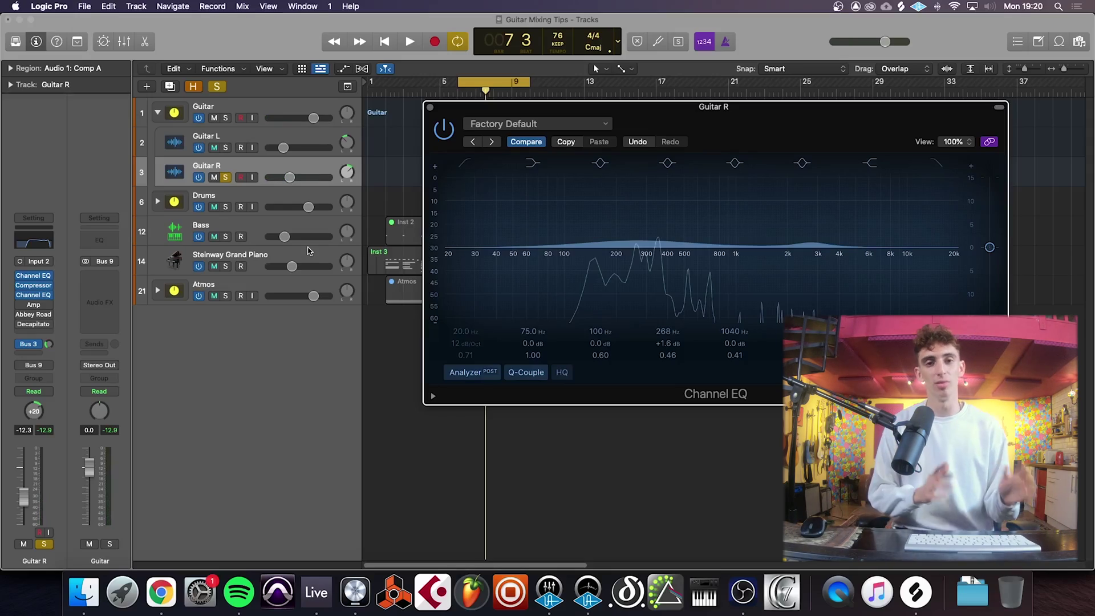
key(space)
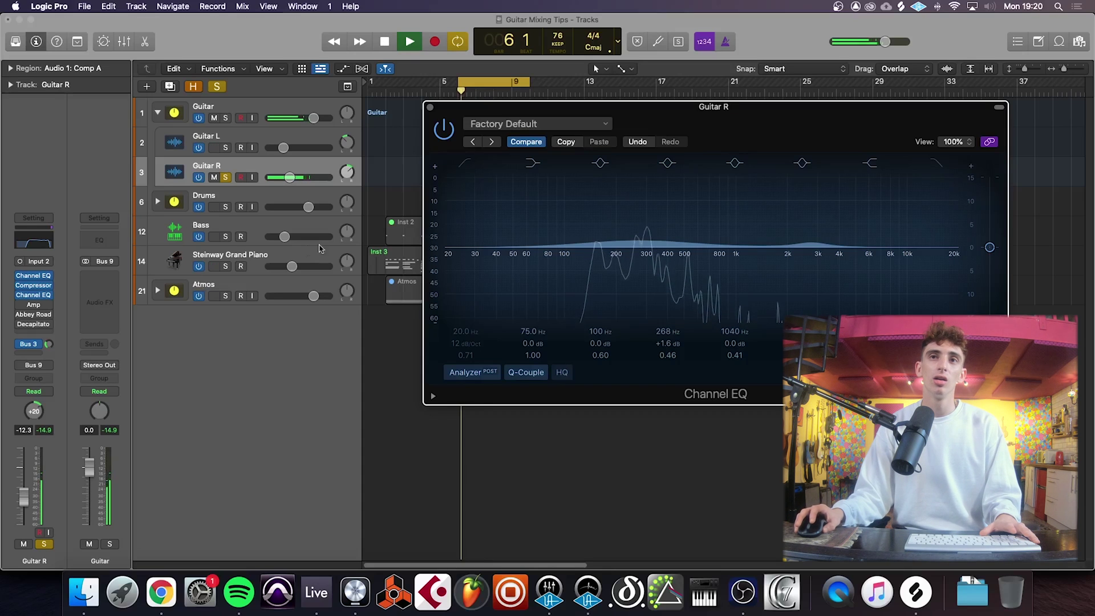
key(space)
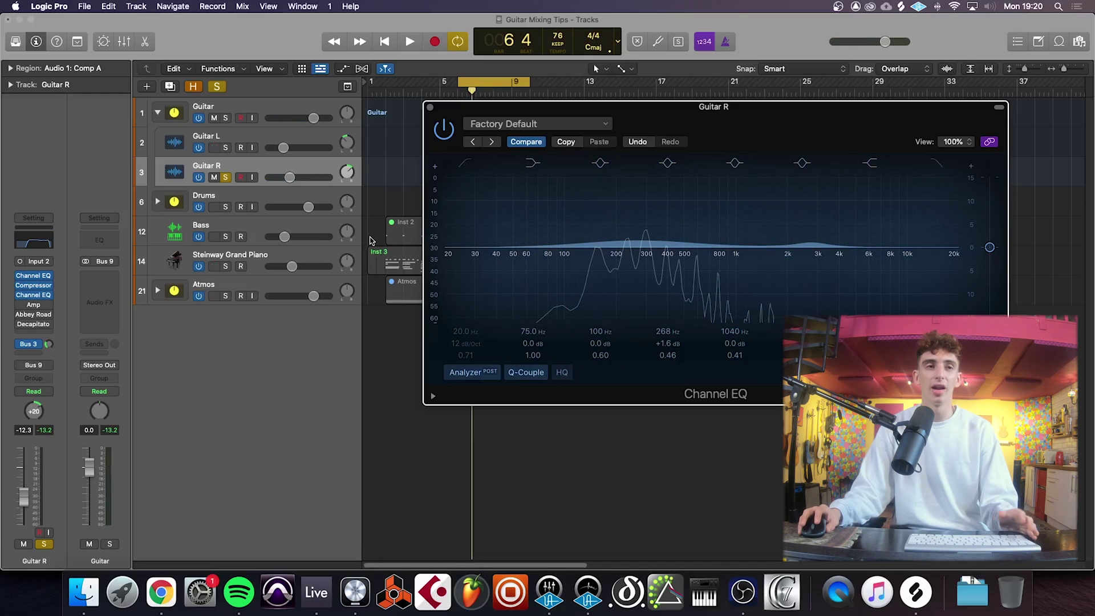
Adjust the Gain on Guitar R's Sunshine Combo Clean amp in Amp Designer during playback.
click(34, 306)
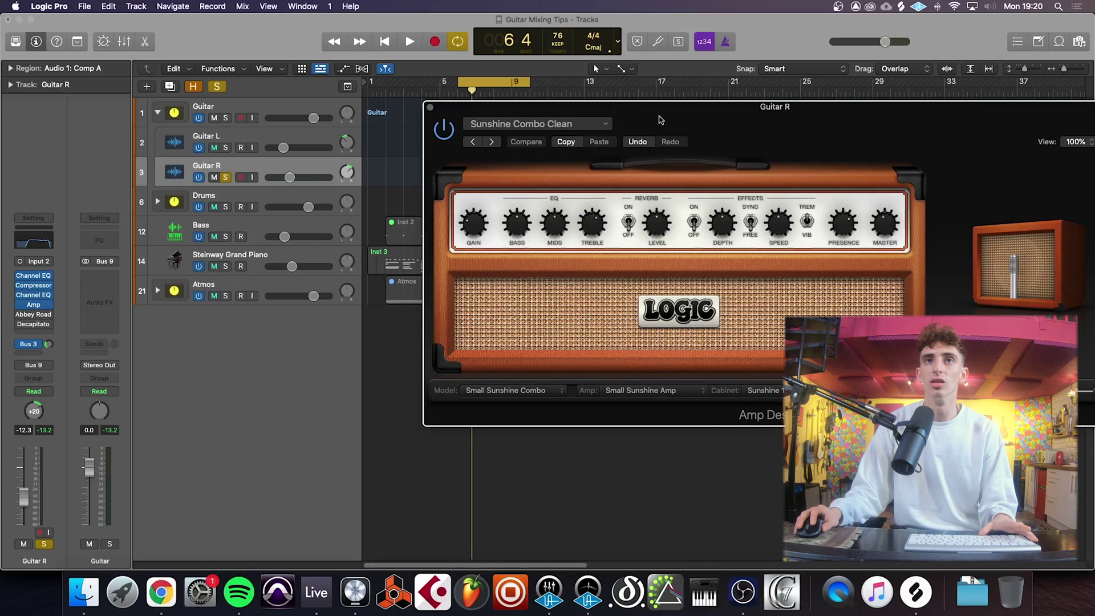
drag(659, 118, 613, 129)
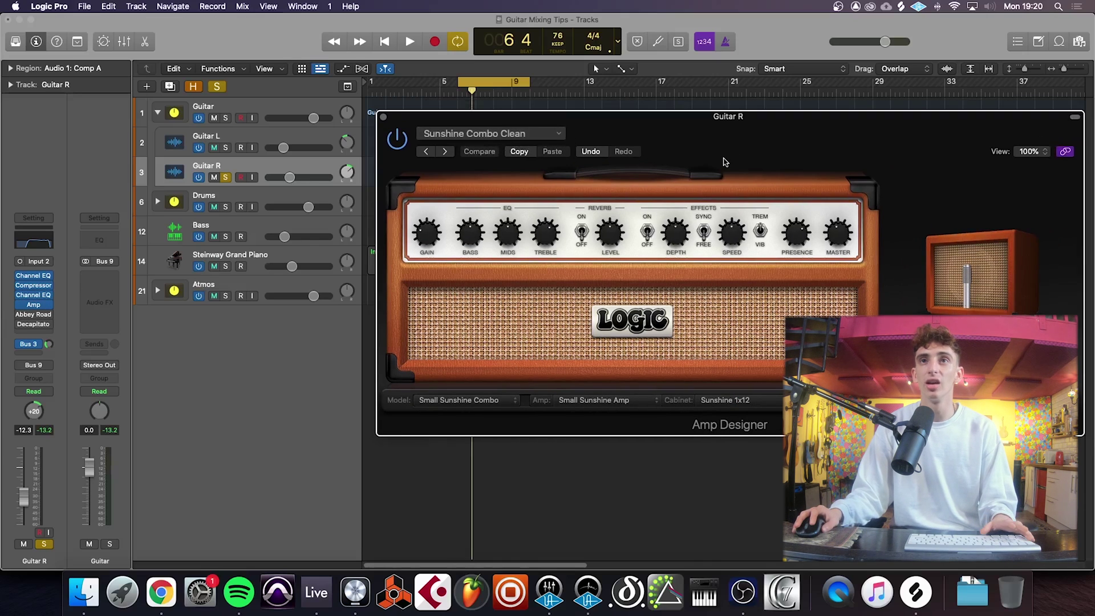
drag(609, 327, 662, 317)
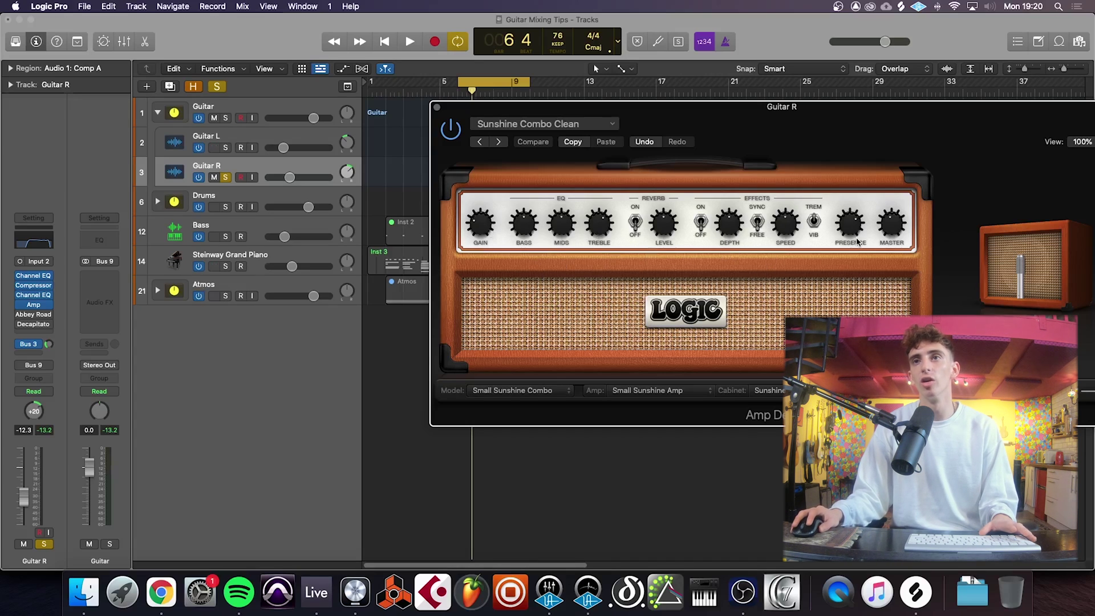
key(space)
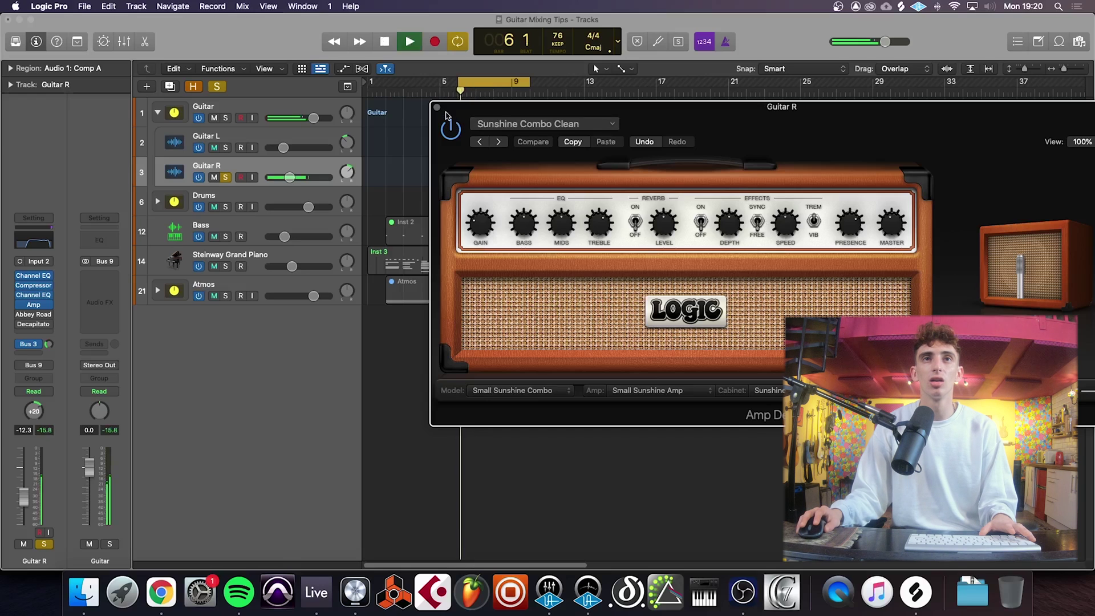
drag(489, 223, 486, 230)
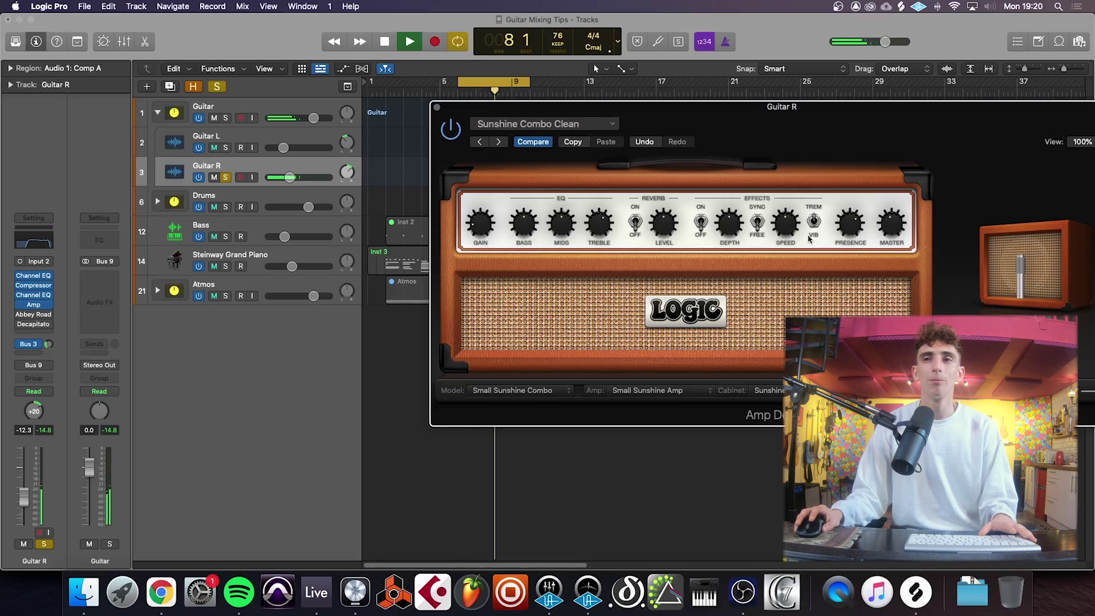
key(space)
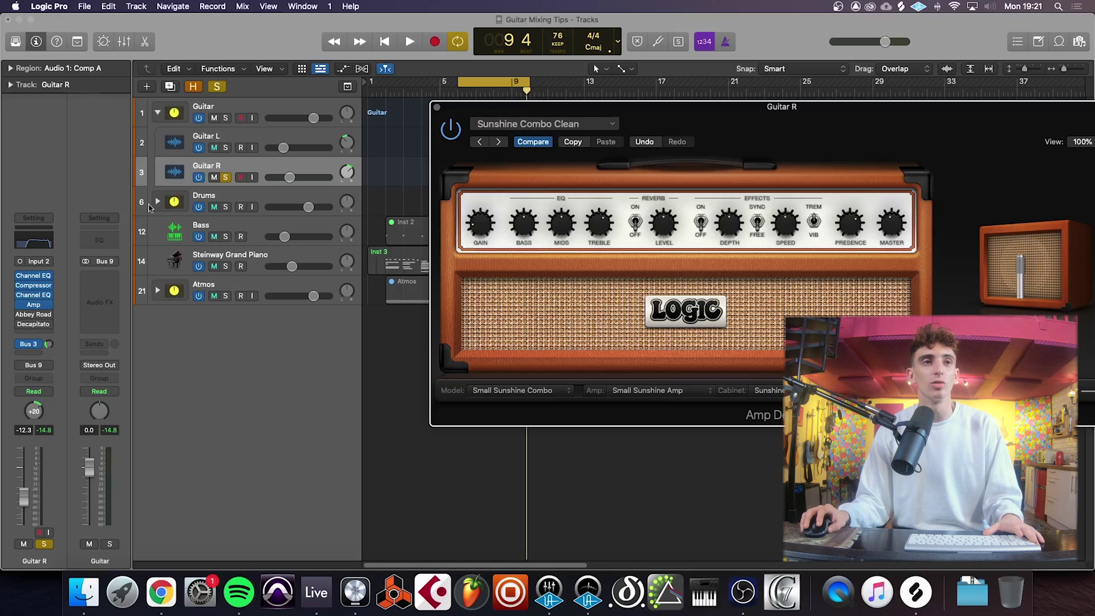
click(19, 317)
Change the wow Rate on Guitar R's Abbey Road Vinyl Shaker Movement preset during playback.
click(34, 316)
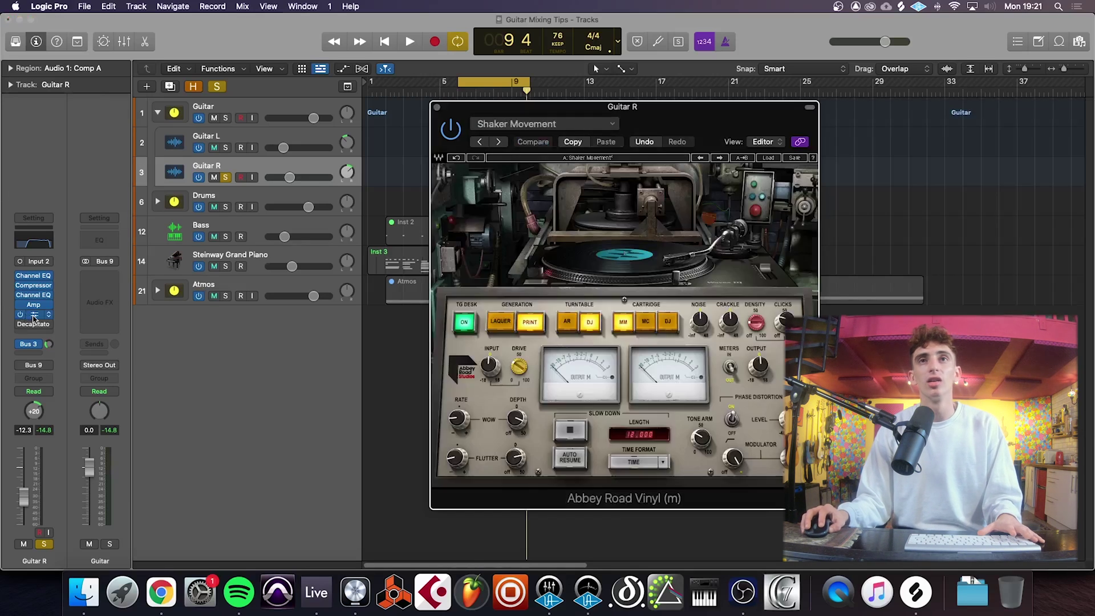
drag(680, 109, 759, 114)
key(space)
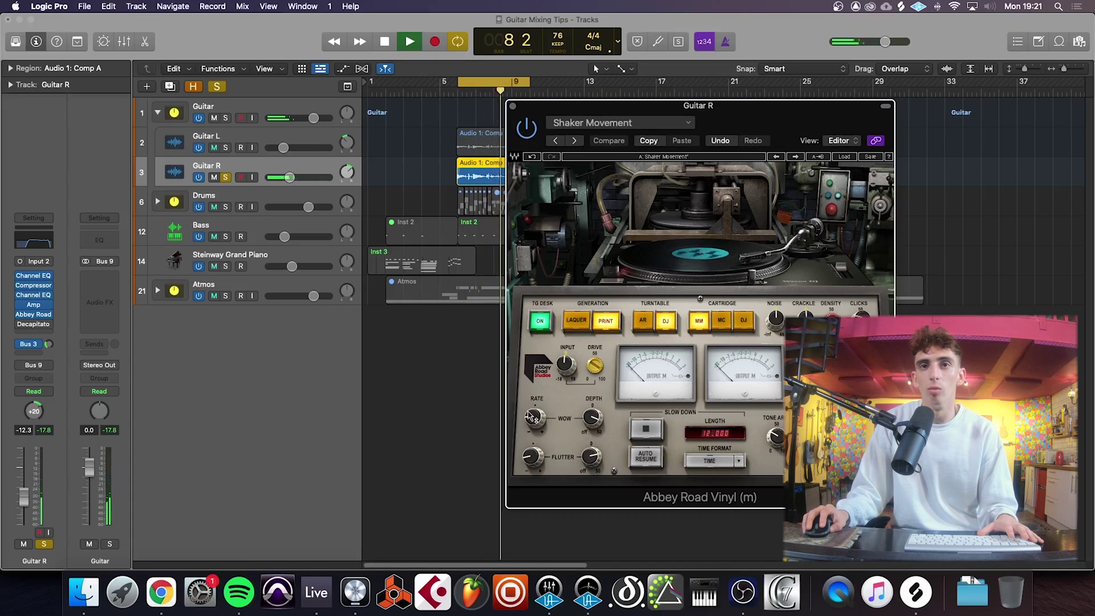
drag(534, 418, 532, 453)
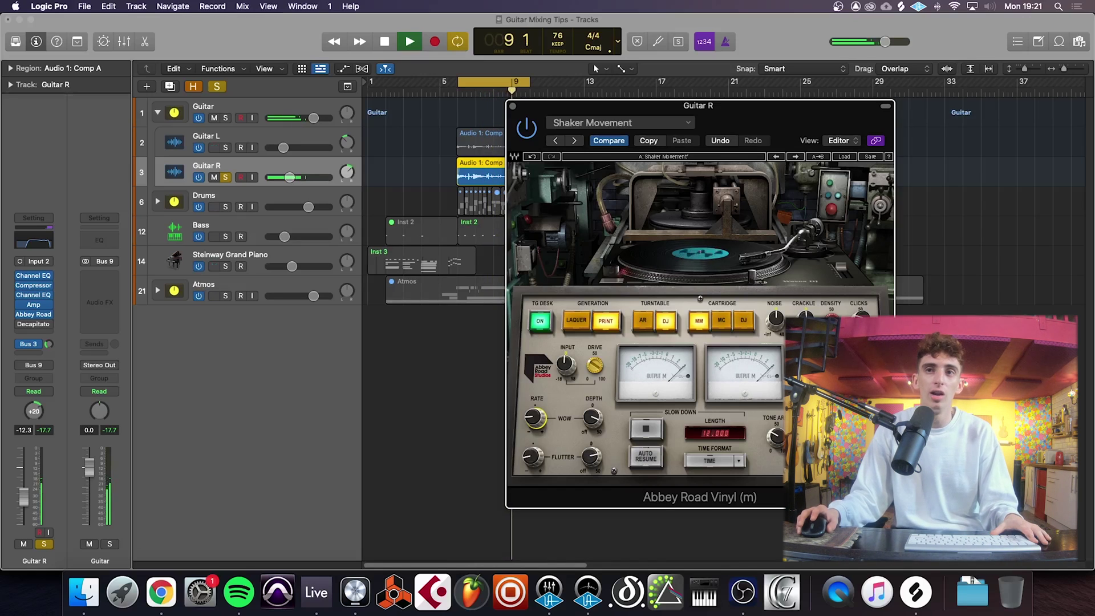
key(space)
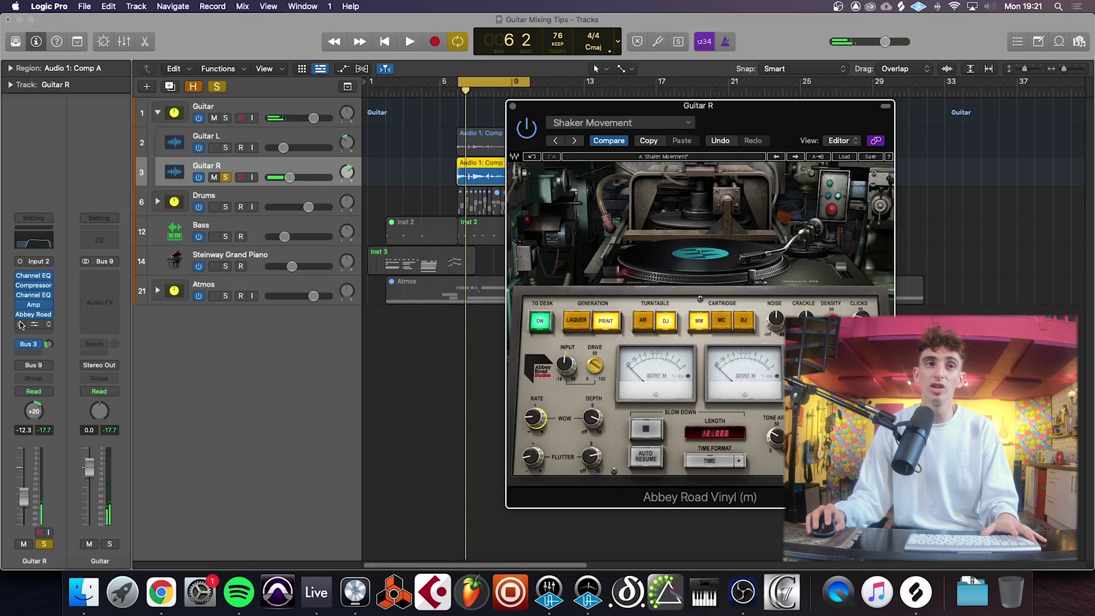
click(34, 329)
Audition Guitar R's Decapitator on its Default preset, then show the Aux 3 reverb return.
click(35, 325)
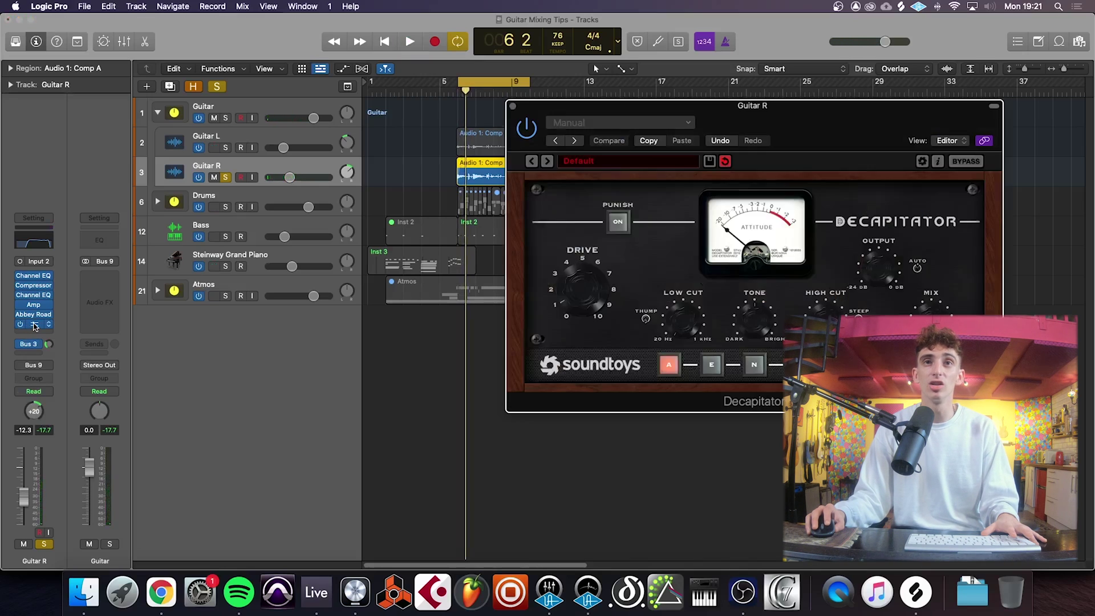
drag(760, 113, 822, 114)
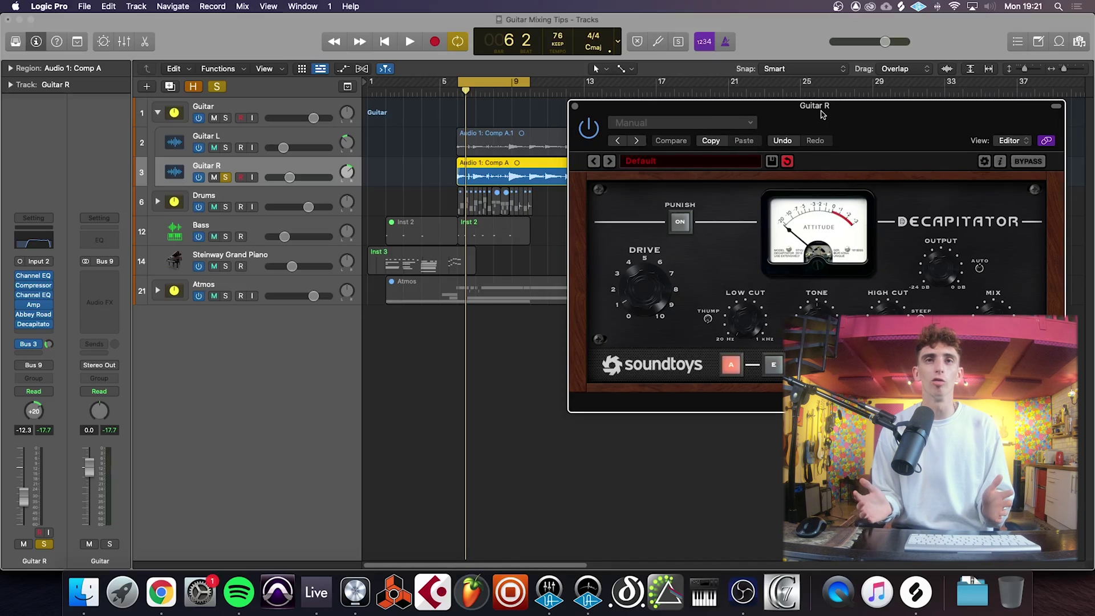
key(space)
drag(823, 114, 838, 108)
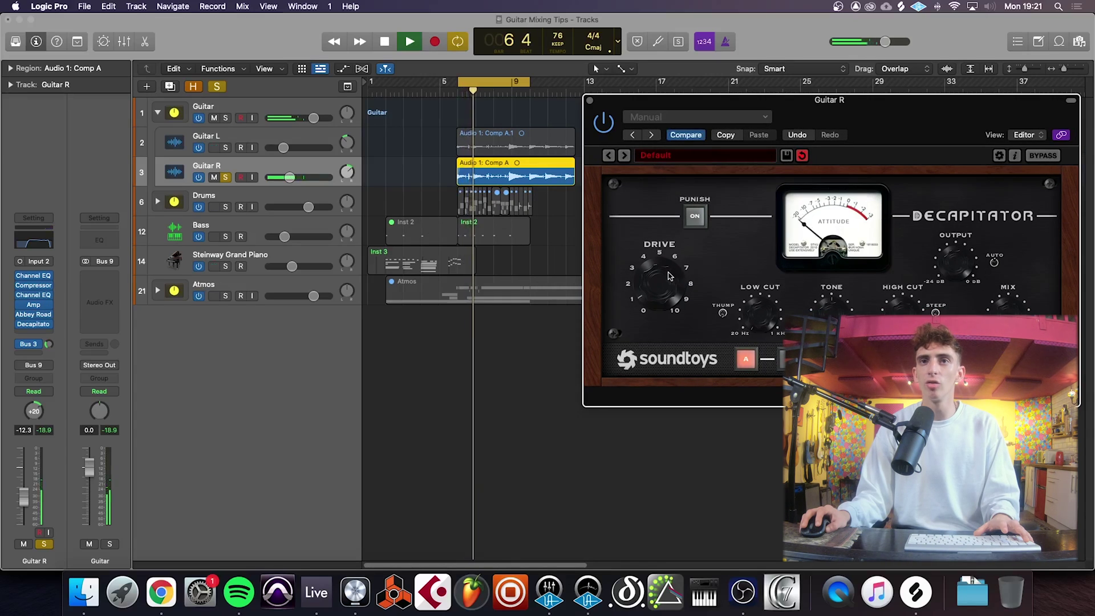
key(space)
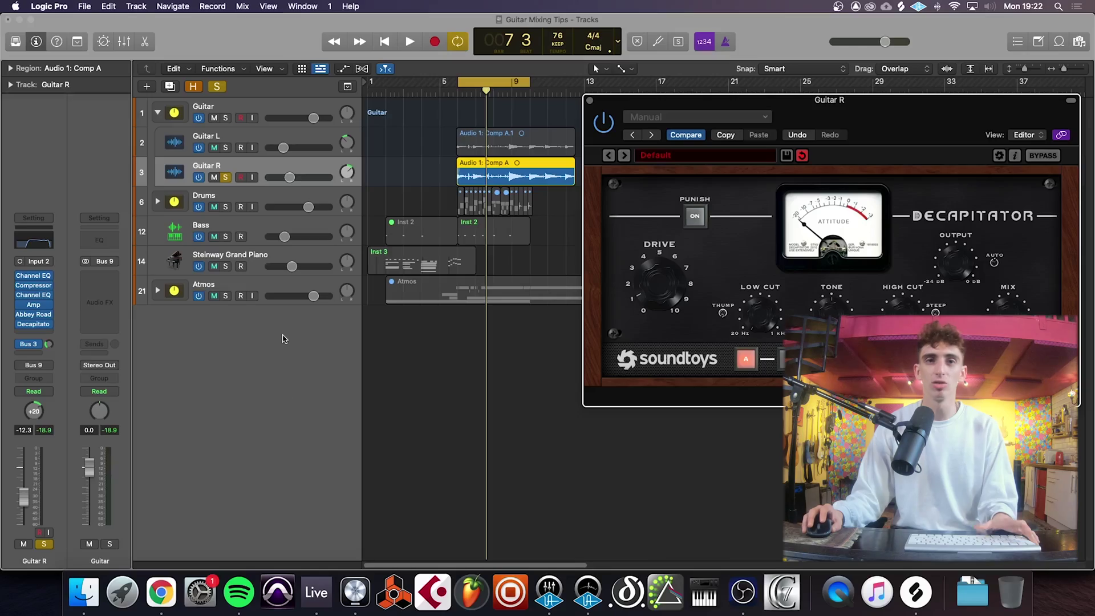
key(space)
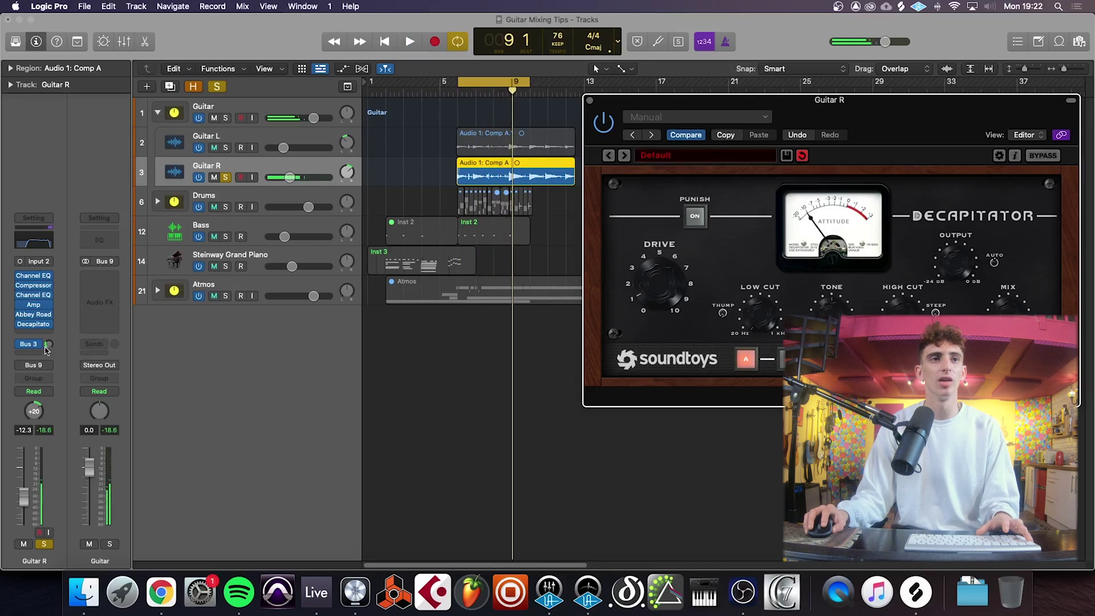
click(33, 344)
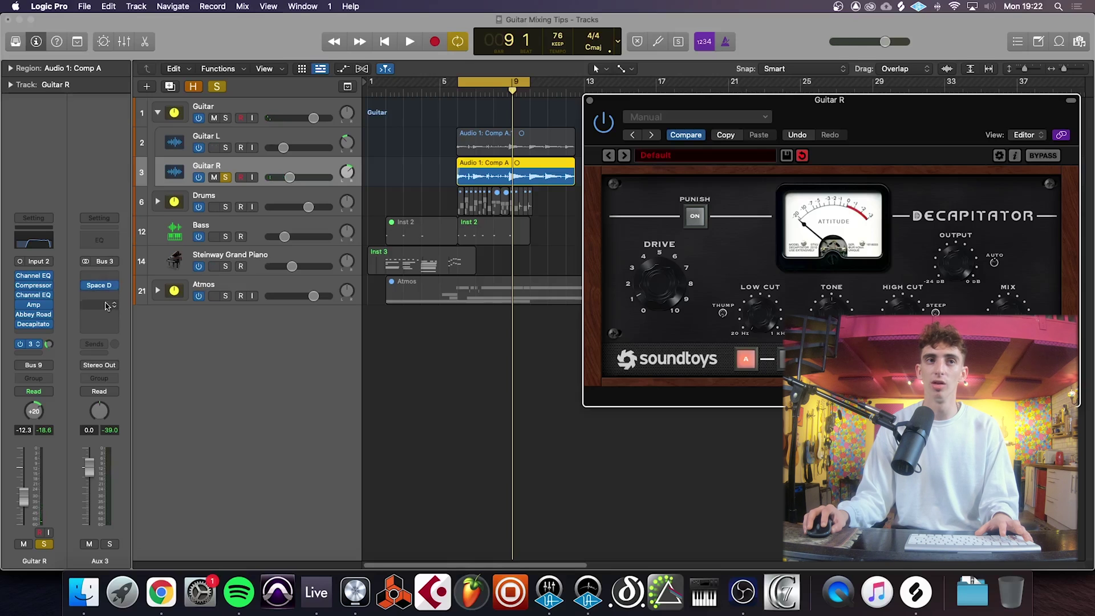
Check the Aux 3 Space Designer's 1.4s Nice Room setting, close it, and play the guitars.
click(101, 286)
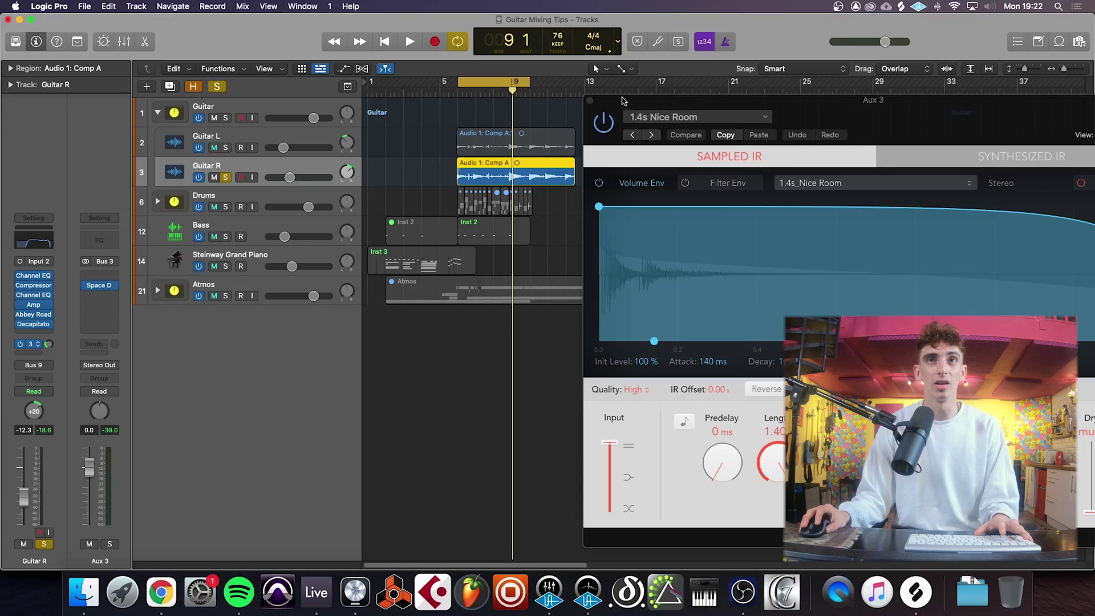
click(590, 101)
key(space)
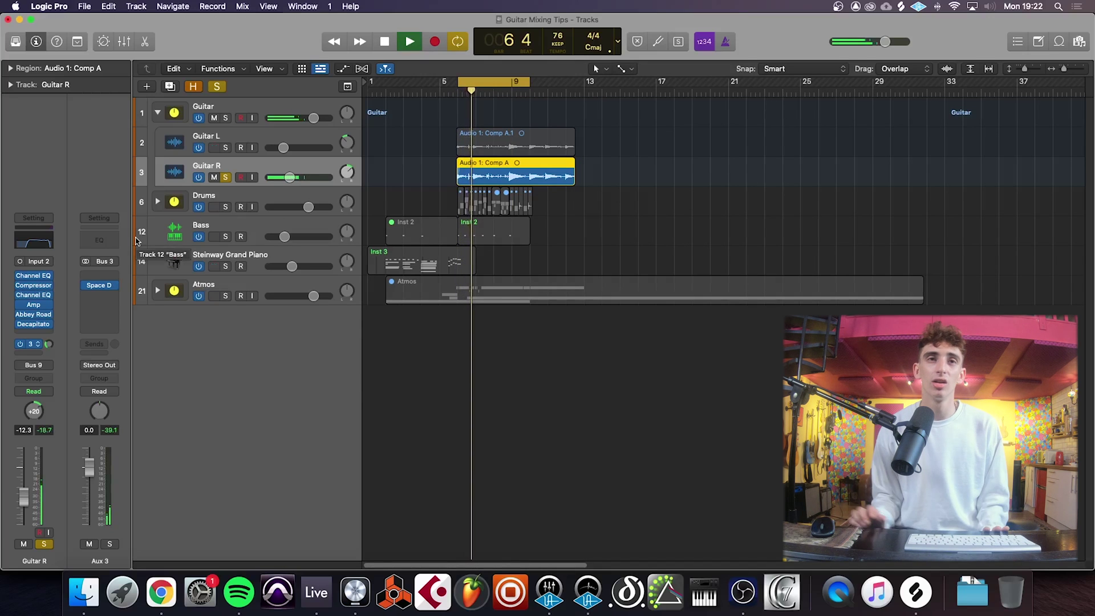
key(space)
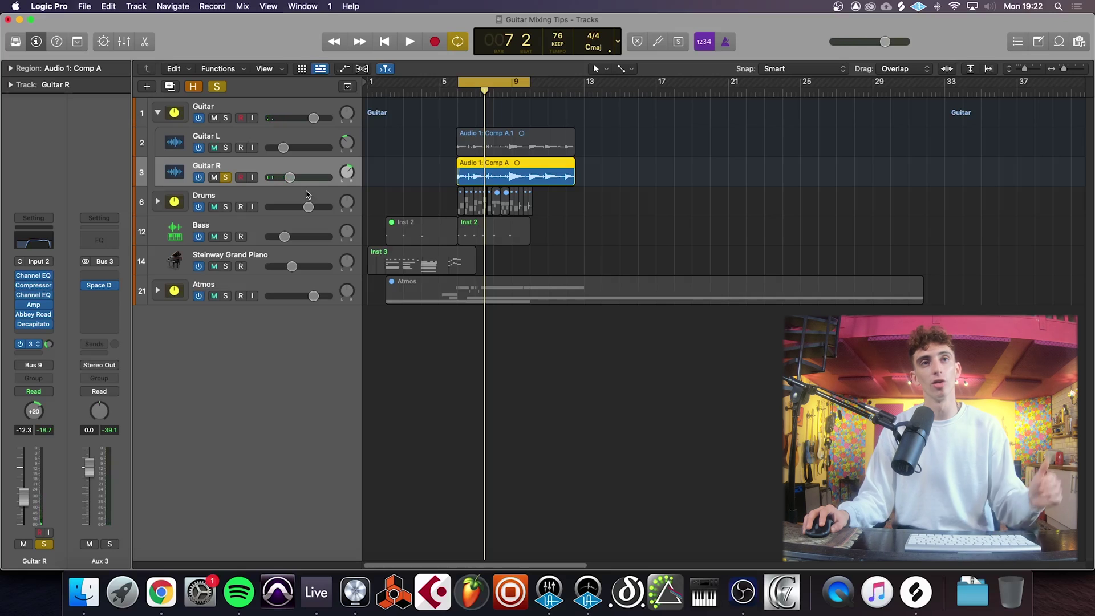
Solo and play Guitar L alone, then select Guitar R and open its Abbey Road Vinyl.
click(292, 141)
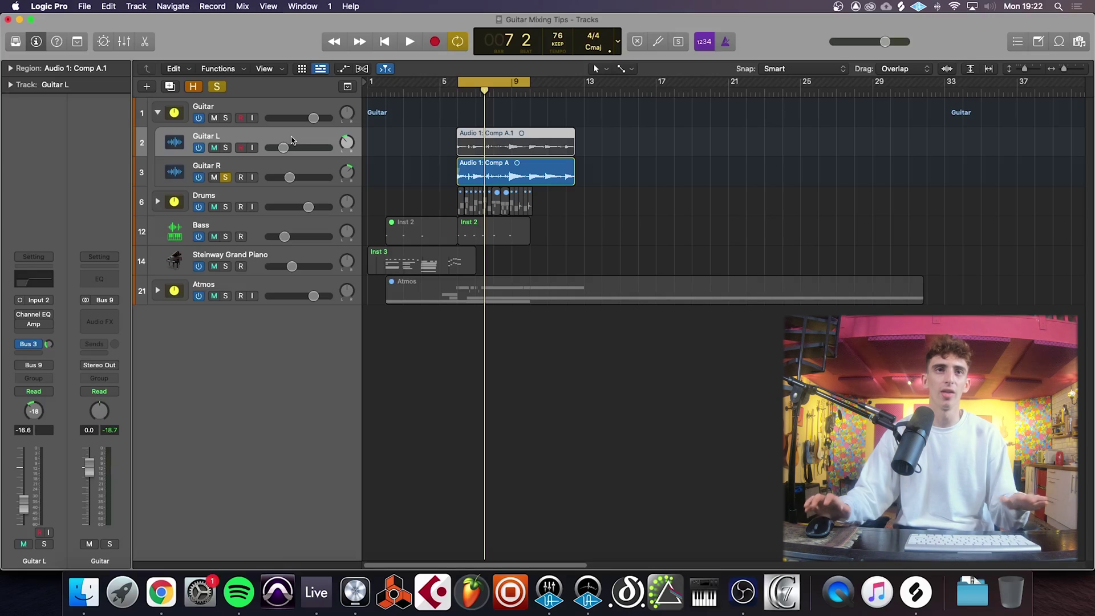
key(s)
key(space)
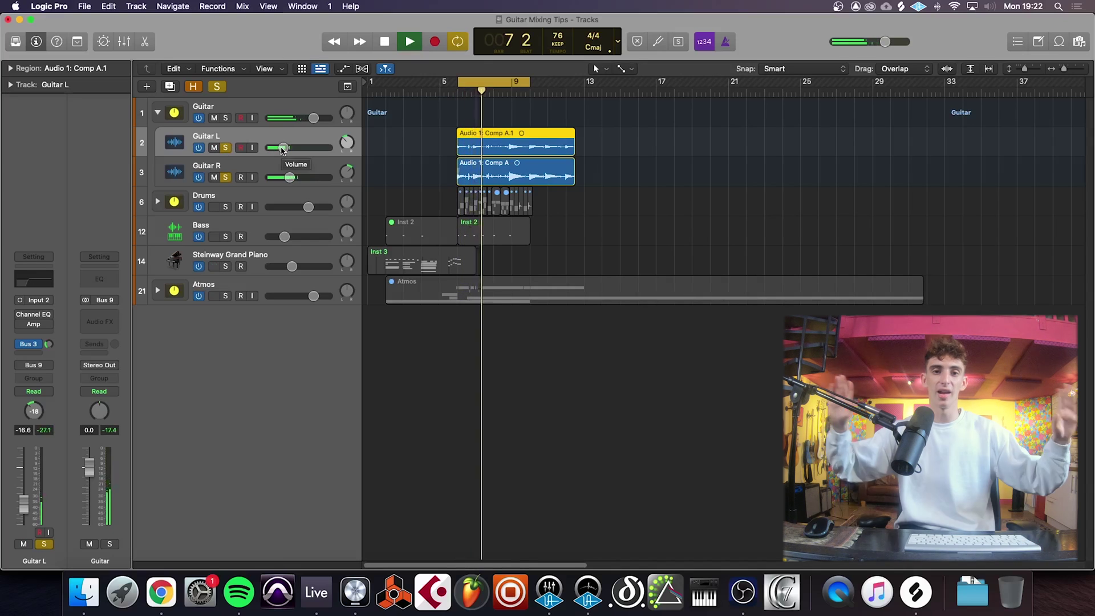
key(space)
click(313, 175)
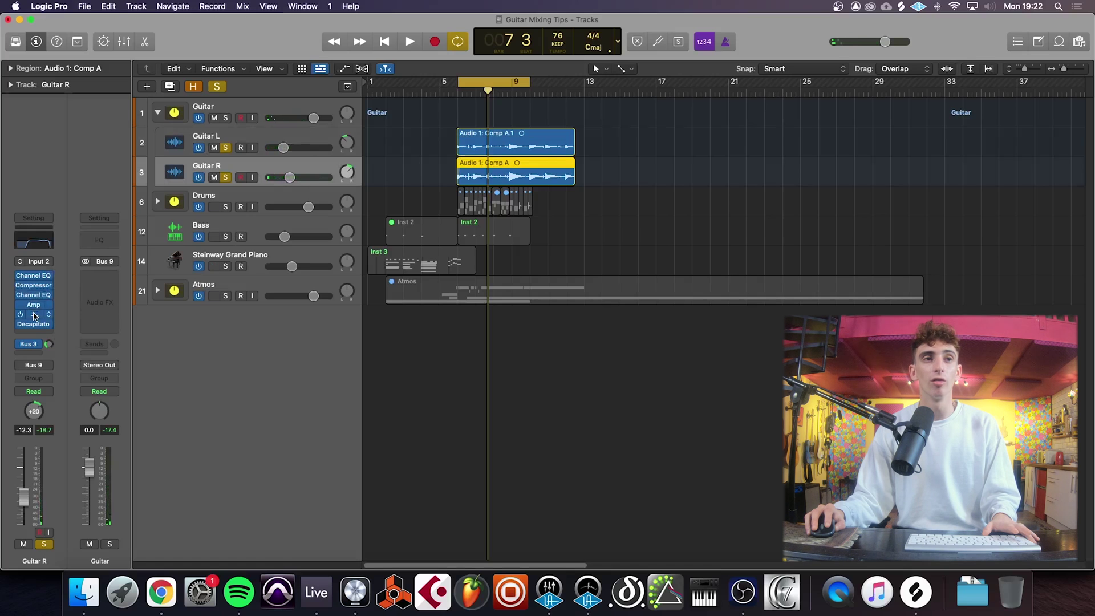
click(35, 316)
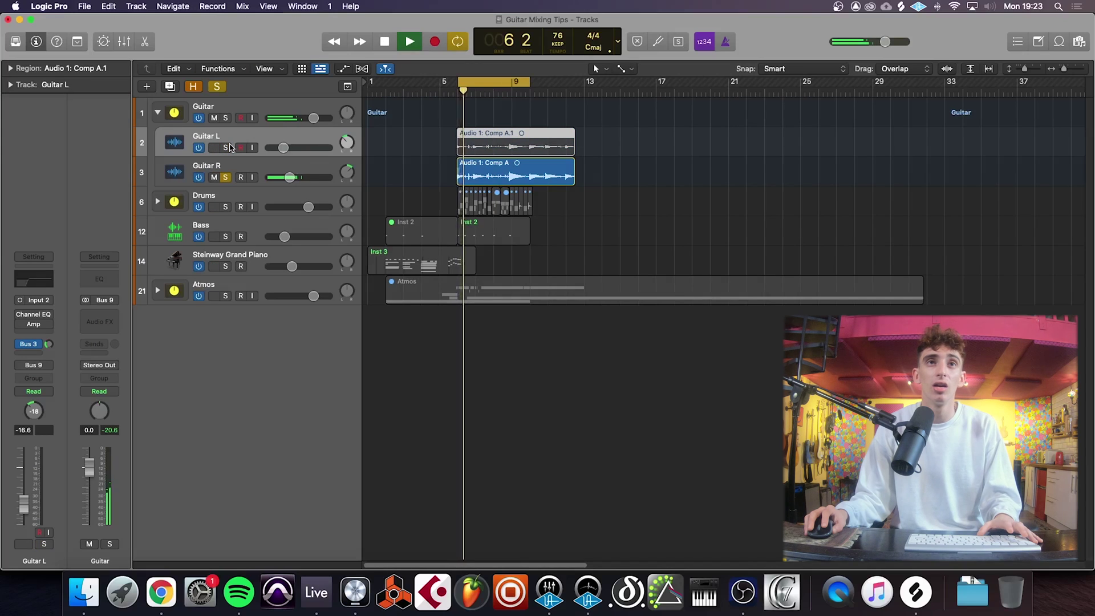
Solo Guitar L instead of Guitar R and restart playback from bar 6.
key(space)
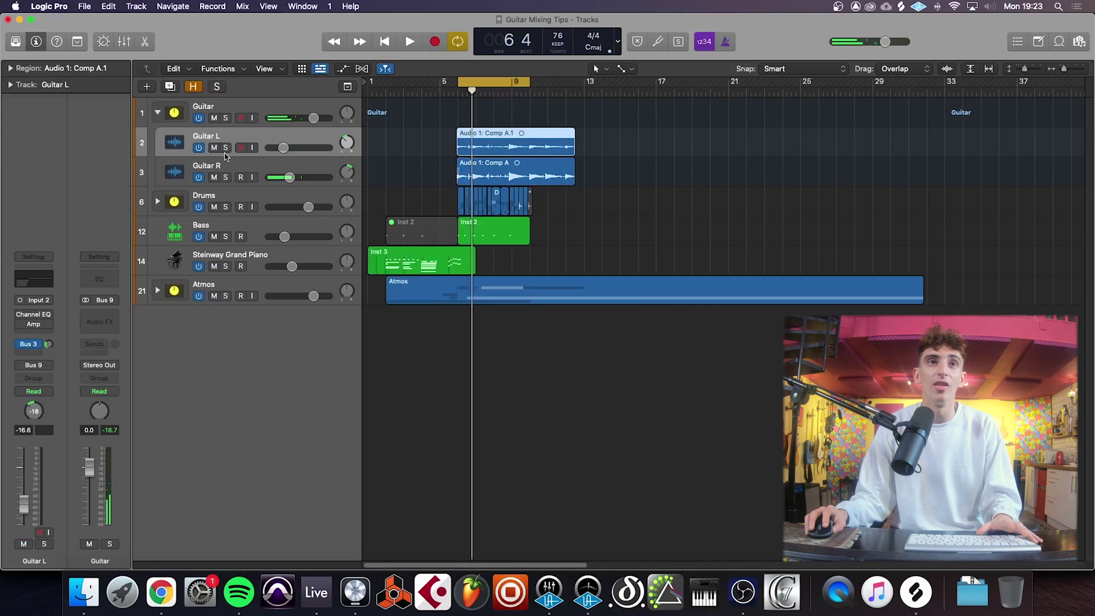
alt+click(226, 147)
key(space)
Remove the Amp plug-in from Guitar L's inserts.
mouse_move(289, 181)
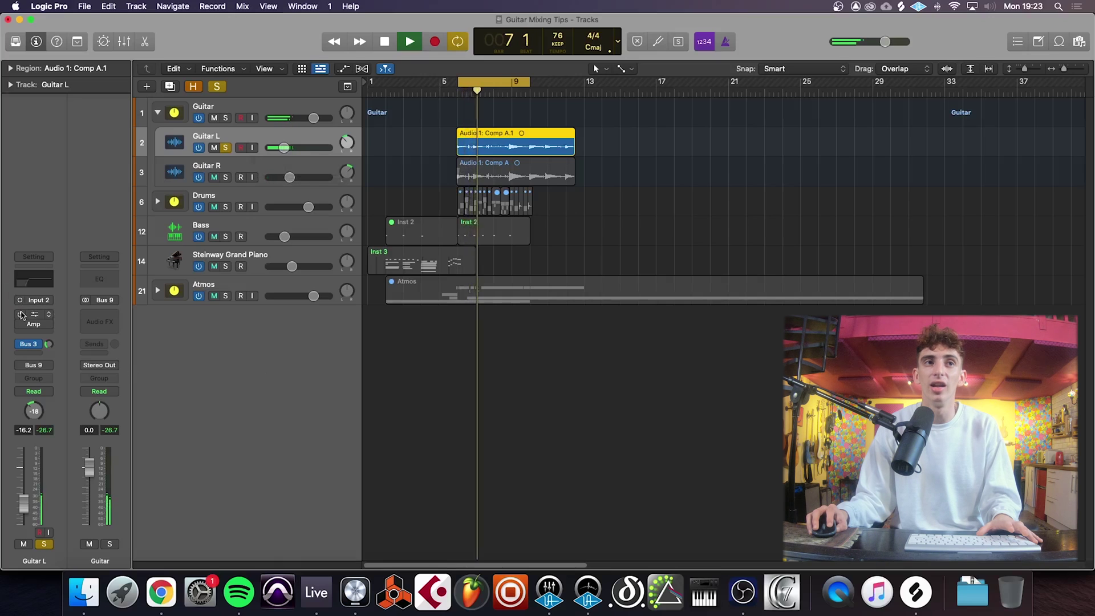
click(41, 324)
click(49, 339)
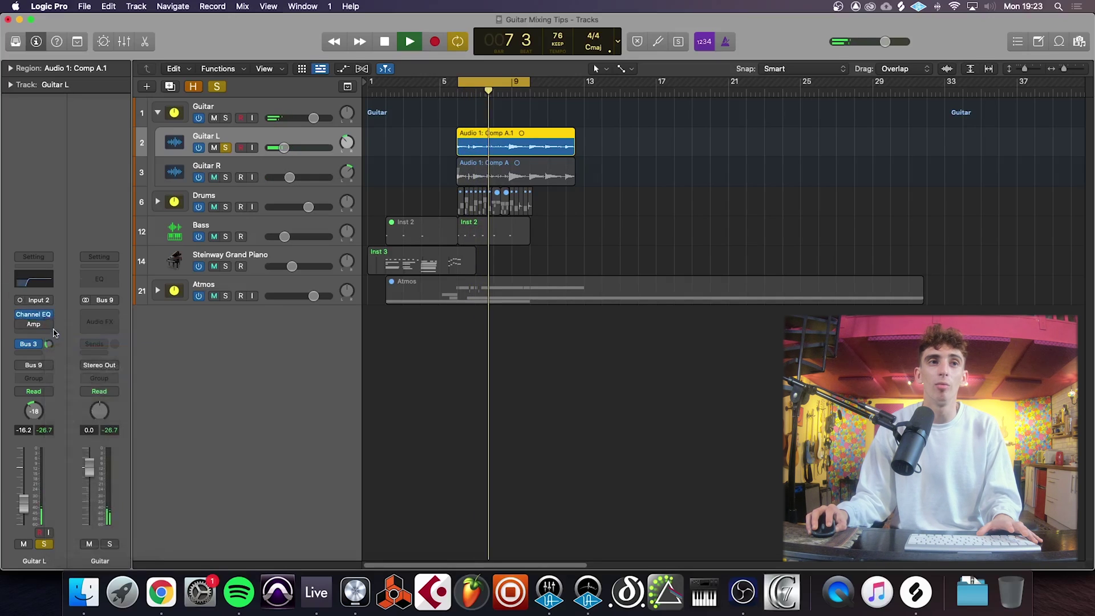
Insert a Classic VCA Compressor on Guitar L with adjusted ratio and a -20 dB threshold.
click(49, 332)
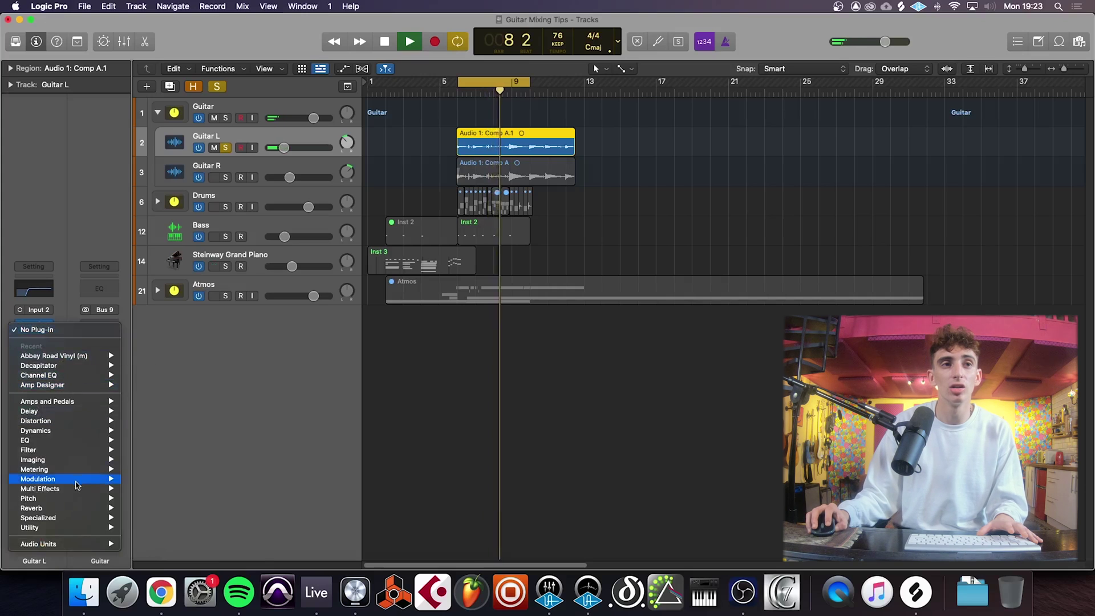
mouse_move(85, 434)
mouse_move(159, 440)
click(234, 440)
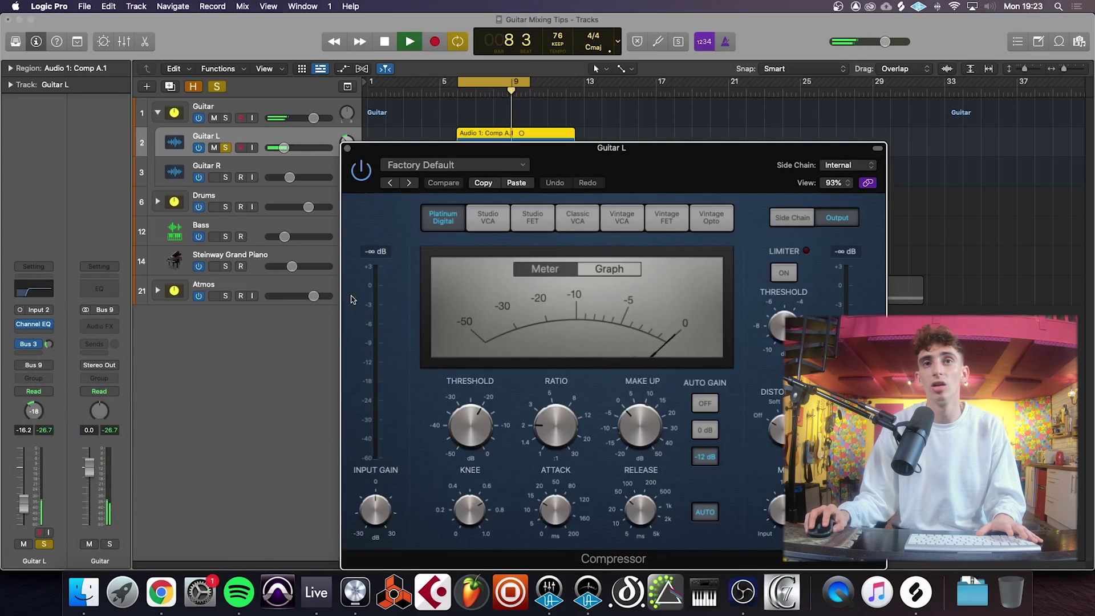
click(575, 224)
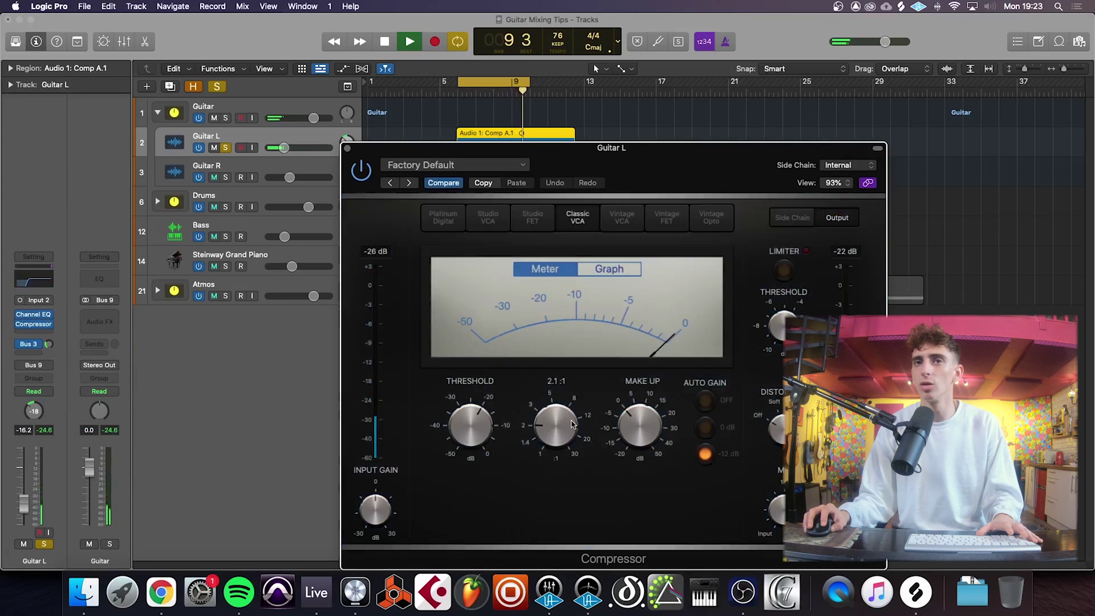
drag(571, 426, 569, 428)
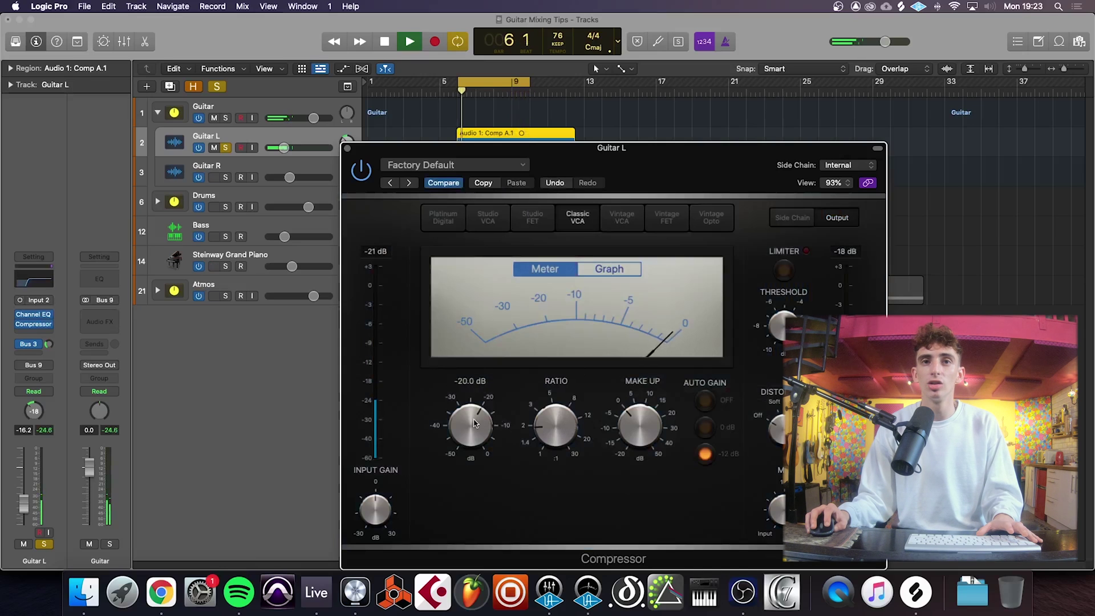
key(space)
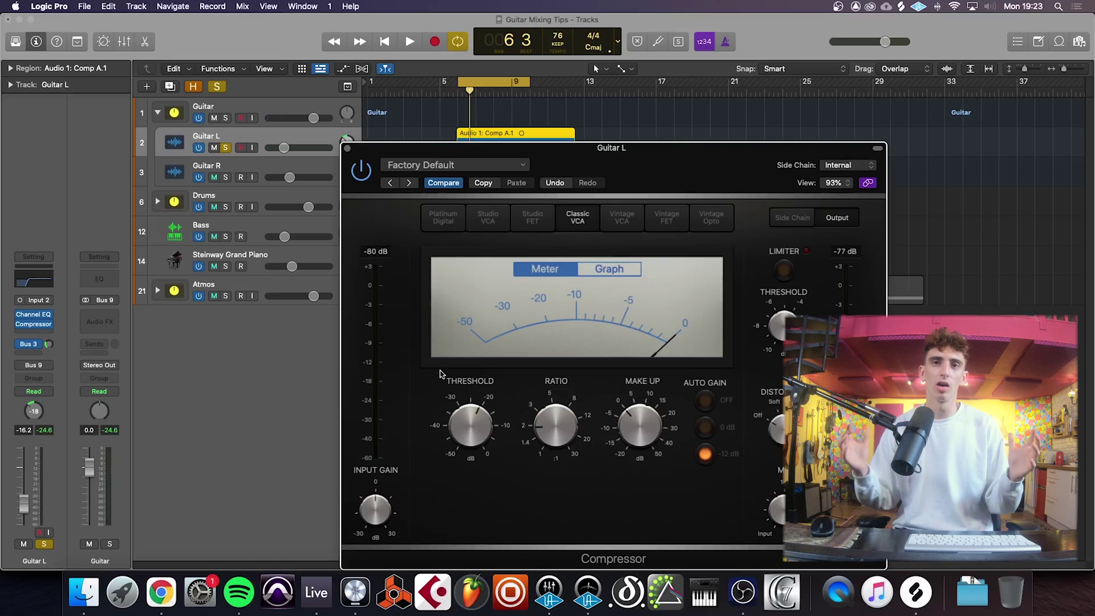
click(178, 445)
key(space)
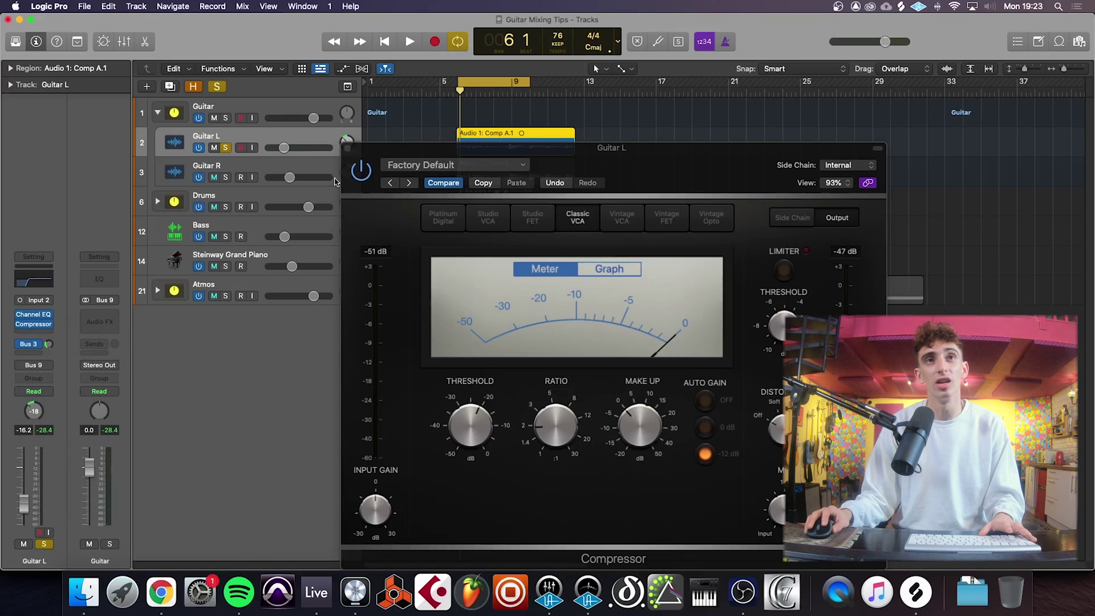
Solo Guitar R alongside Guitar L, set Guitar L's fader to -15.0 dB, and audition both sides.
click(348, 148)
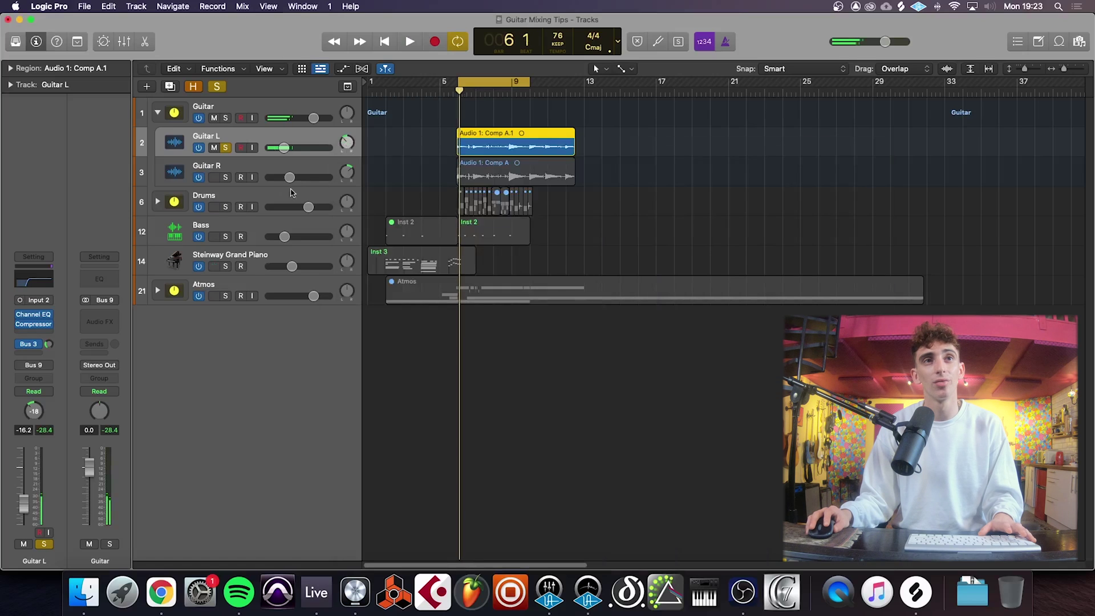
click(226, 178)
drag(283, 148, 282, 180)
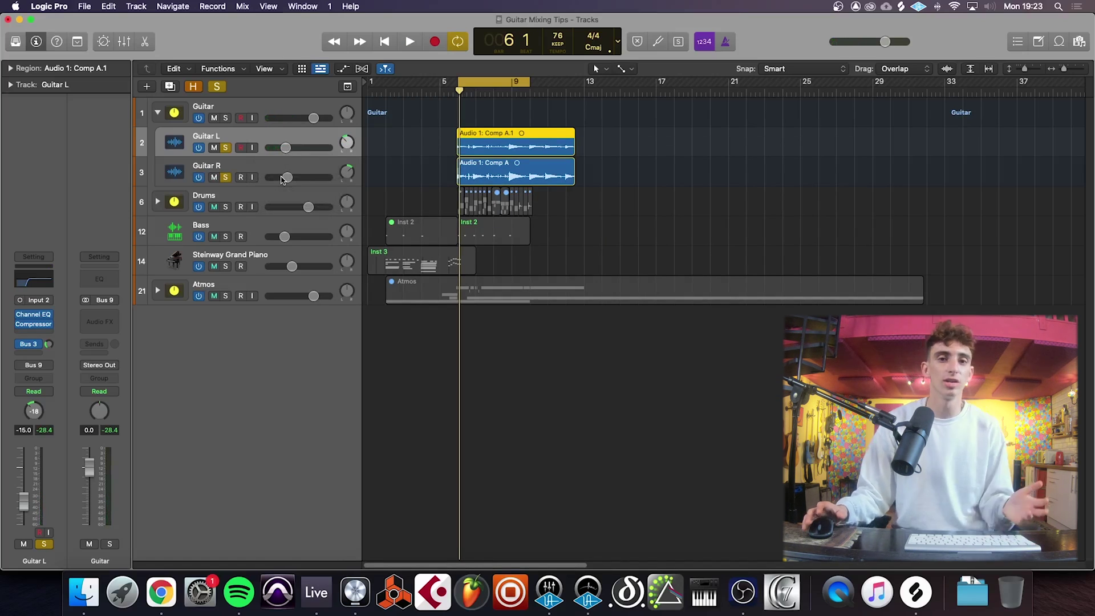
key(space)
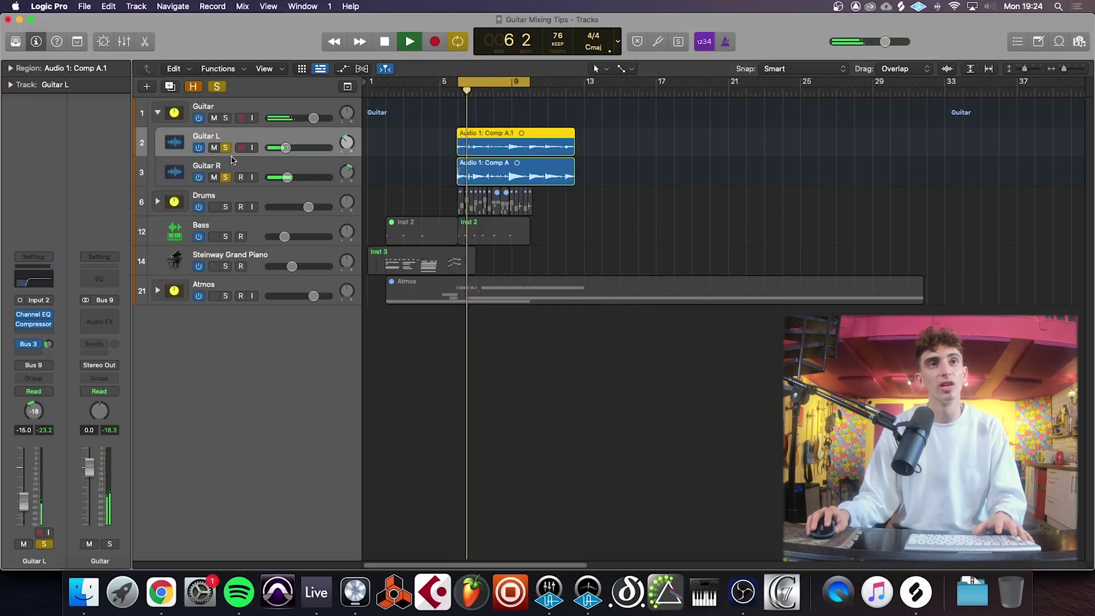
key(space)
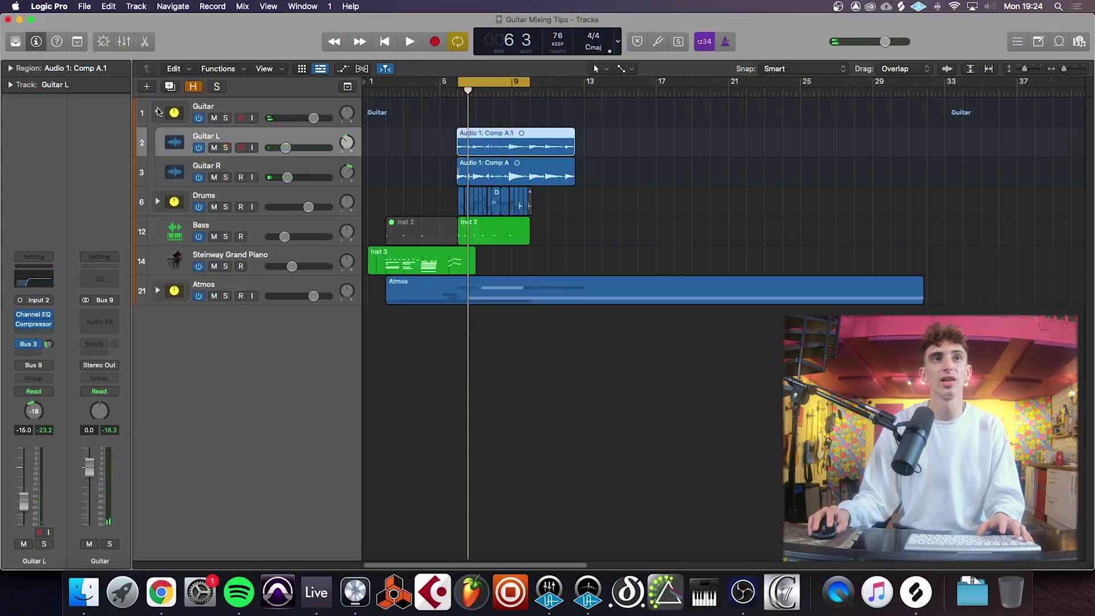
Collapse the Guitar stack and add a Classic VCA Compressor with a 2.6:1 ratio.
click(157, 111)
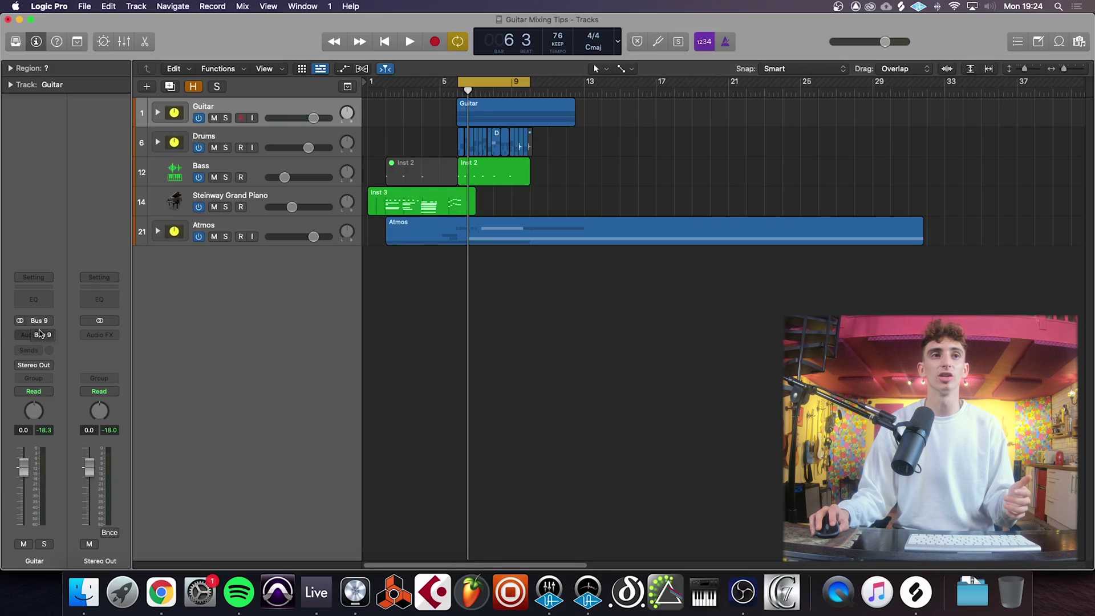
click(39, 333)
click(140, 387)
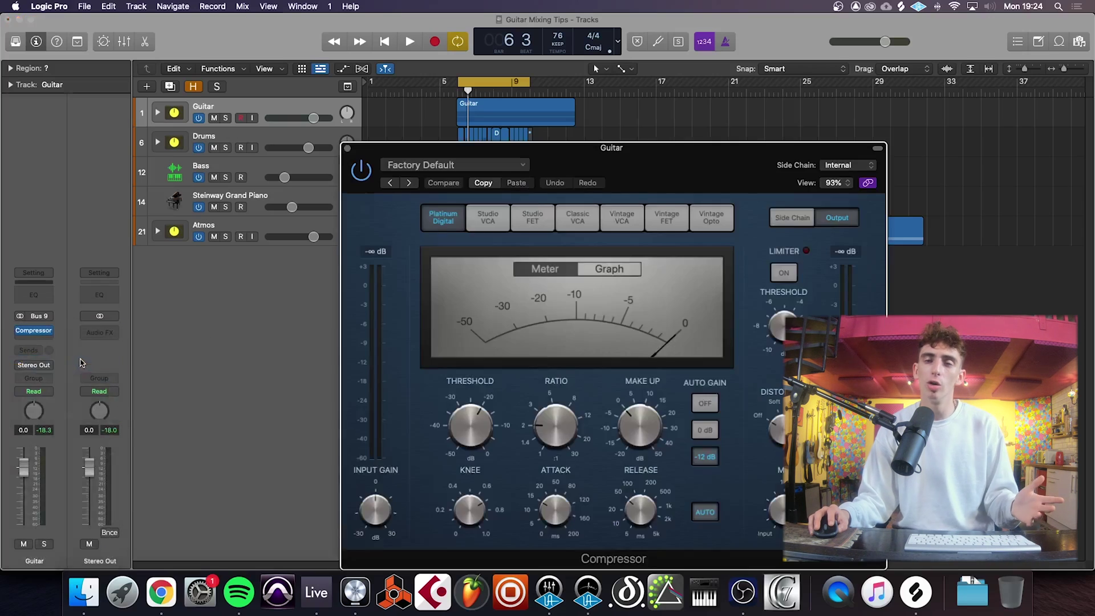
drag(553, 435, 549, 357)
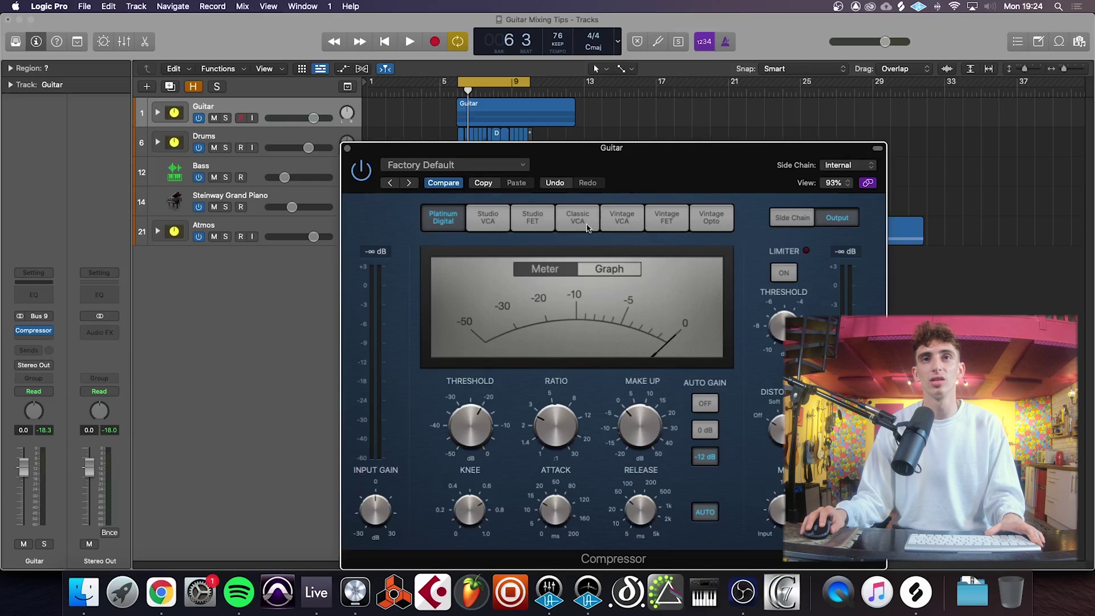
click(577, 219)
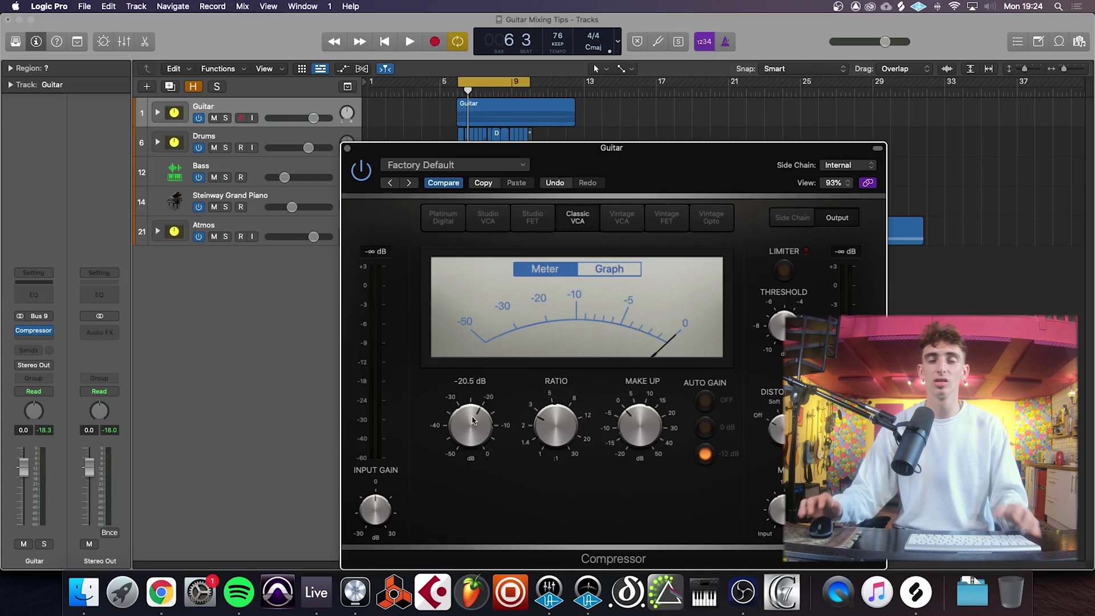
Solo the Guitar stack and play it back to hear the compression.
key(space)
click(226, 118)
key(space)
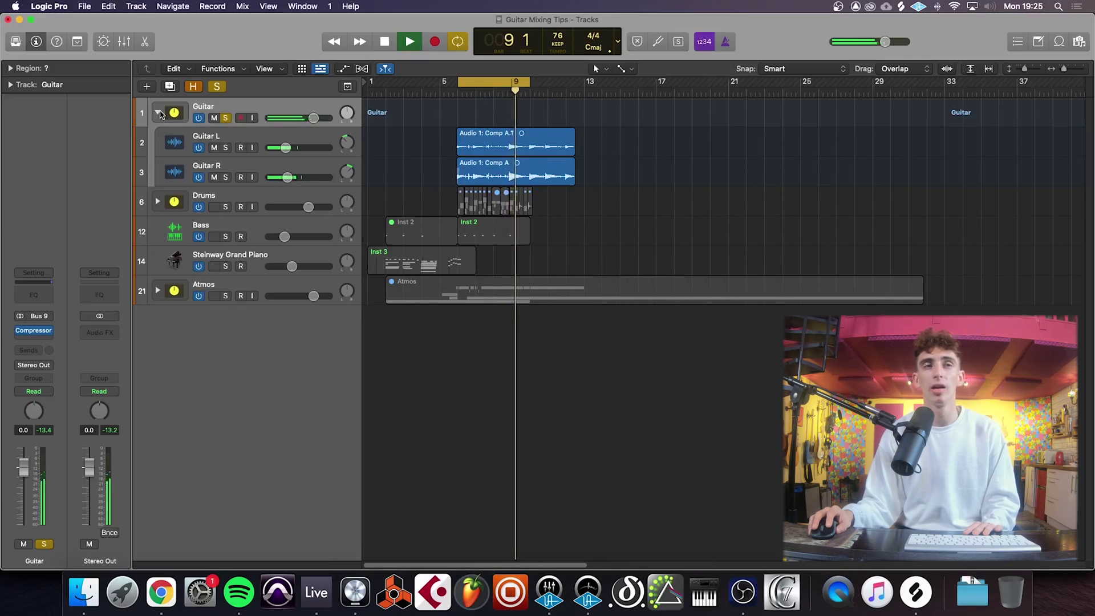
Collapse the Guitar stack, stop playback, and insert a Stereo Delay after the compressor.
click(158, 113)
key(space)
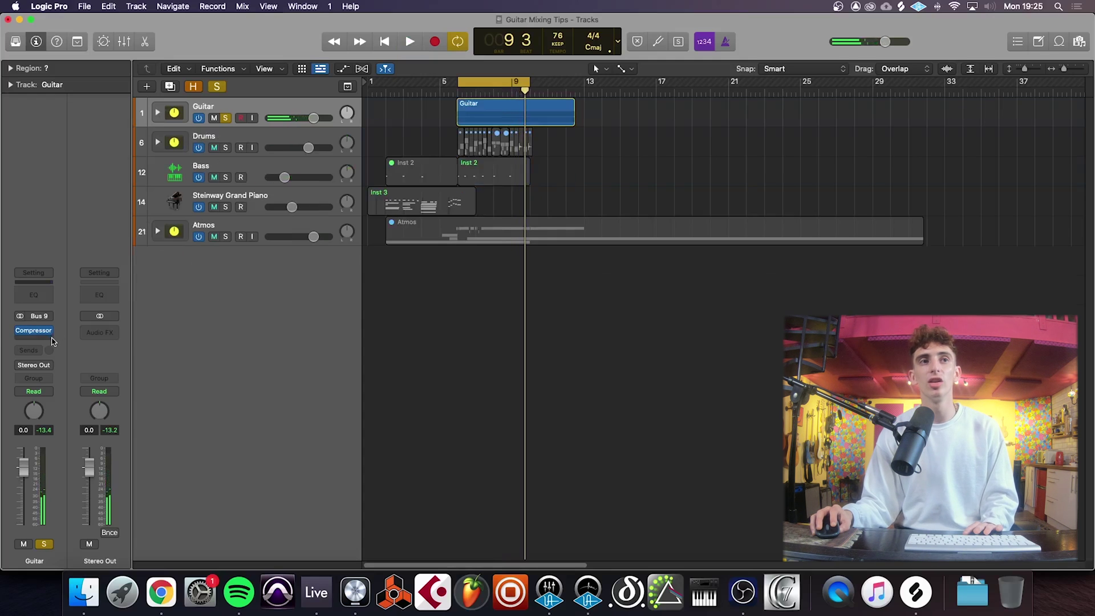
click(51, 336)
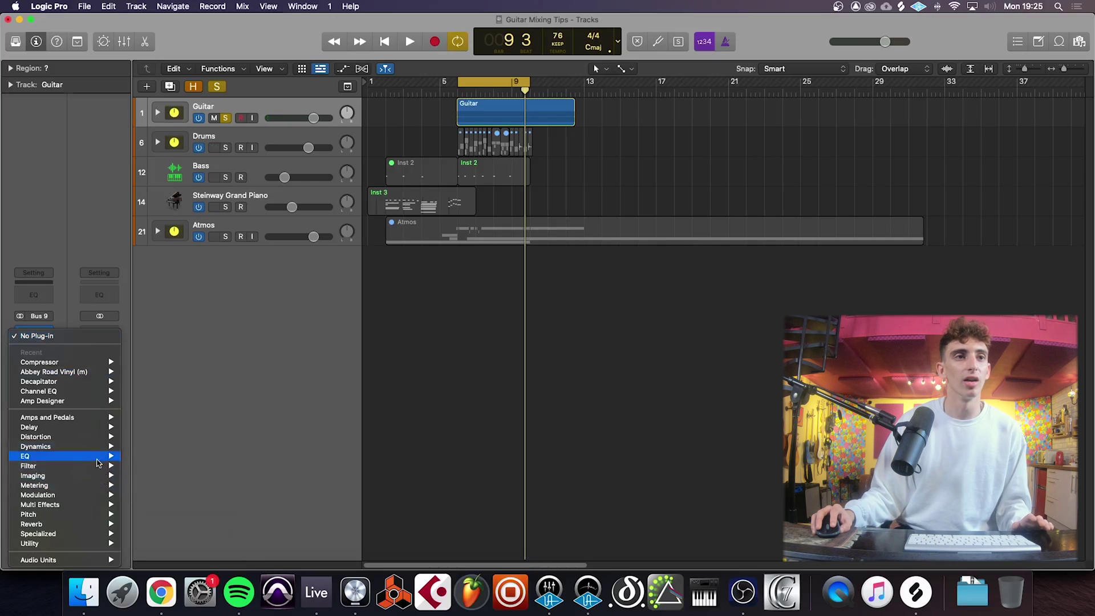
mouse_move(100, 429)
mouse_move(189, 461)
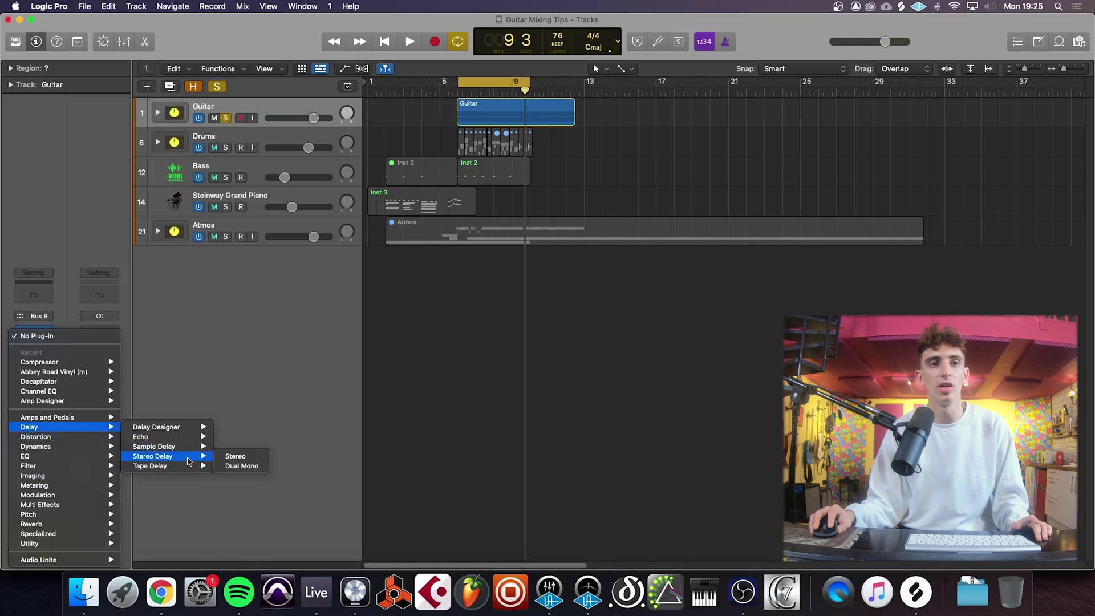
click(235, 456)
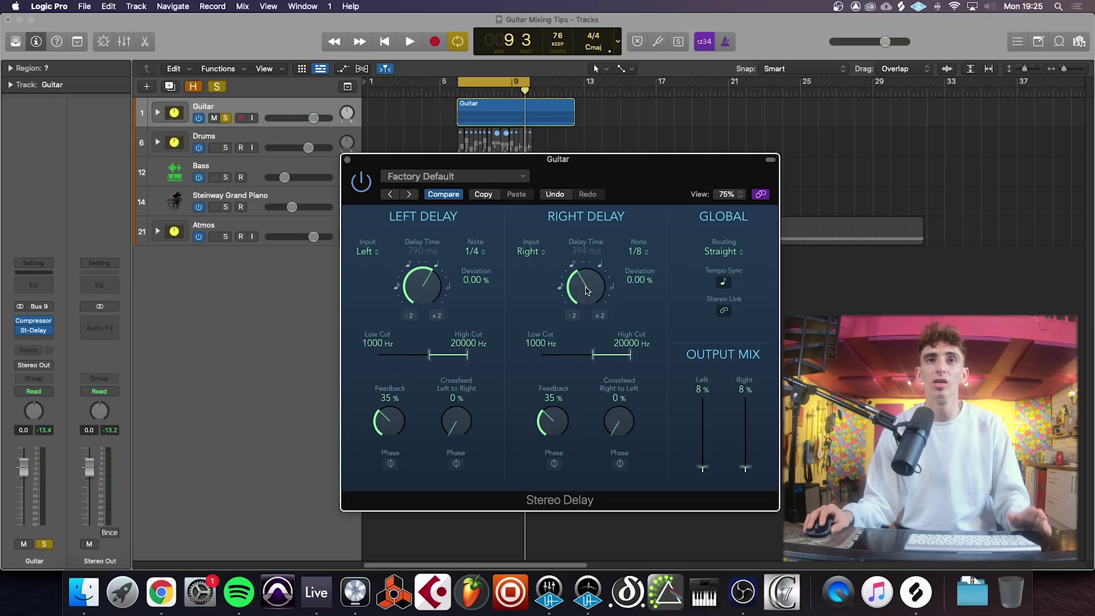
Set the right delay to 1/16 dotted and lower the output mix to 6% while auditioning.
click(634, 251)
click(638, 242)
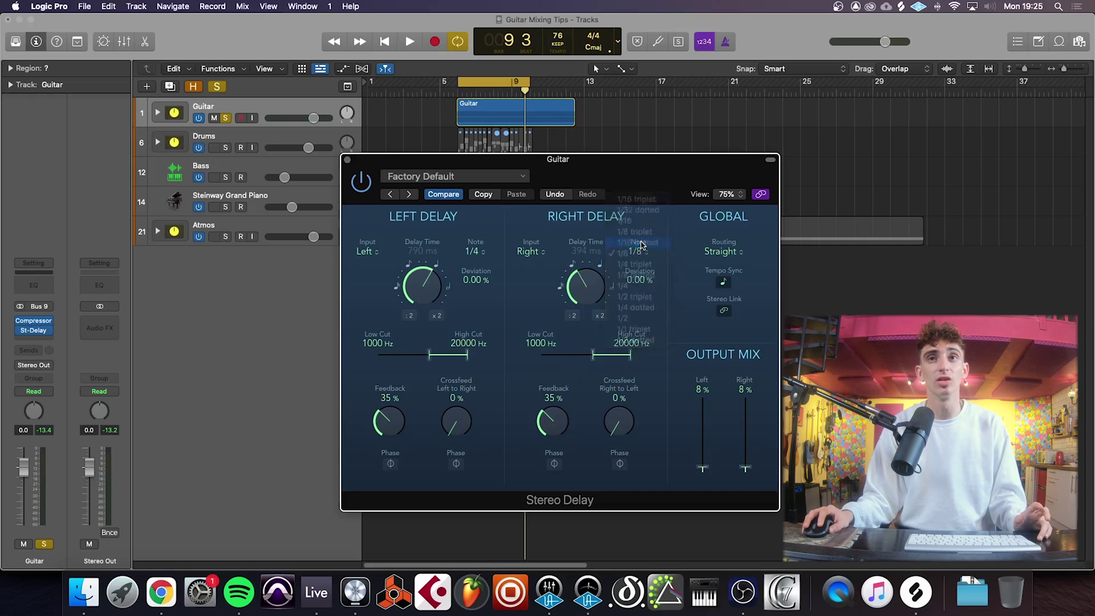
key(space)
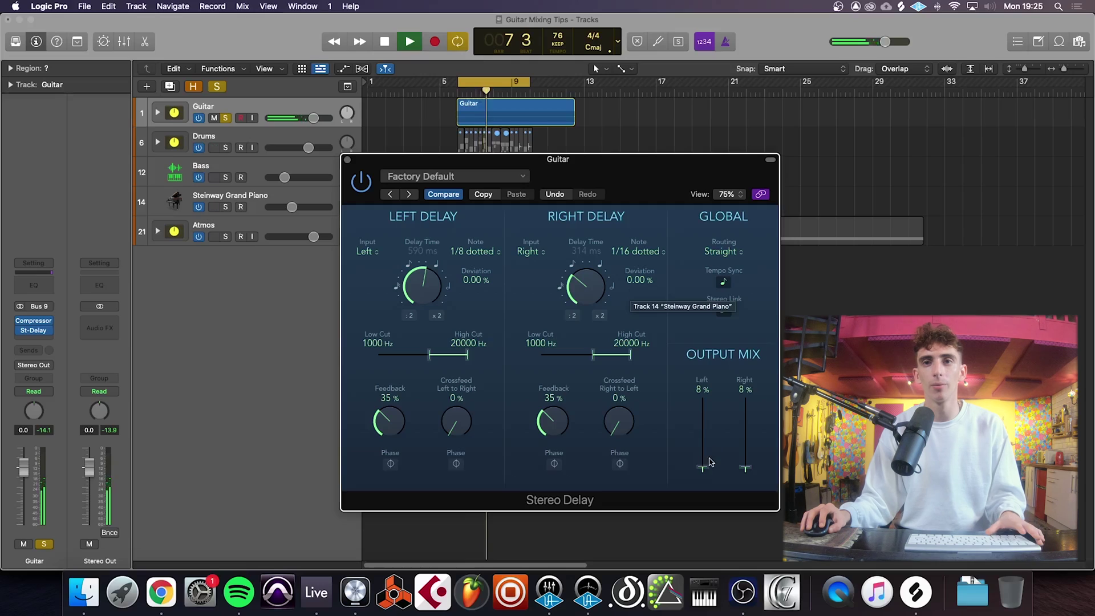
drag(707, 469, 708, 469)
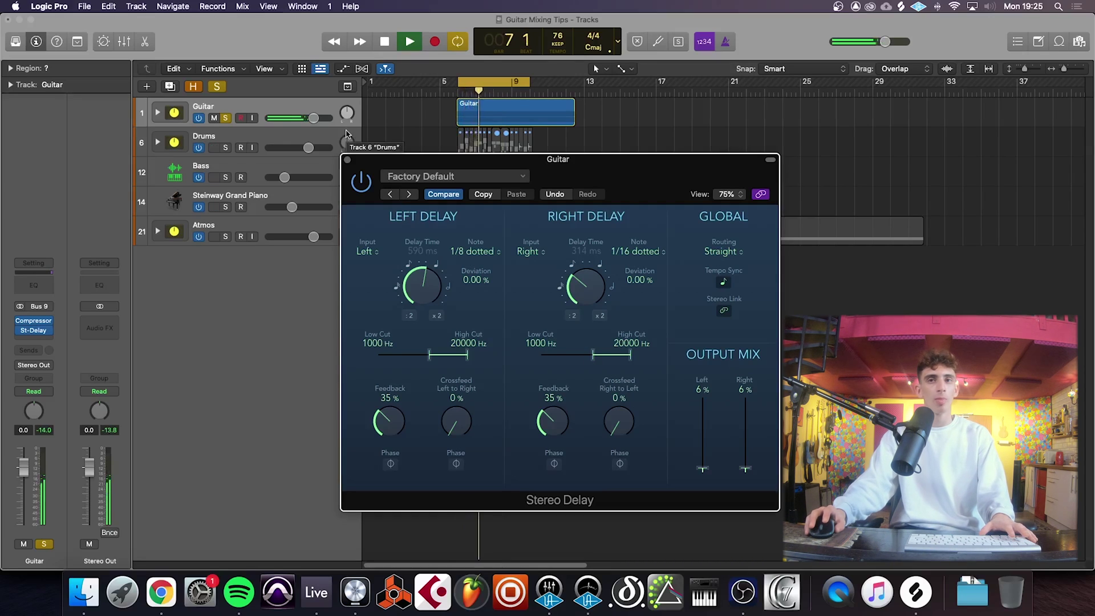
key(space)
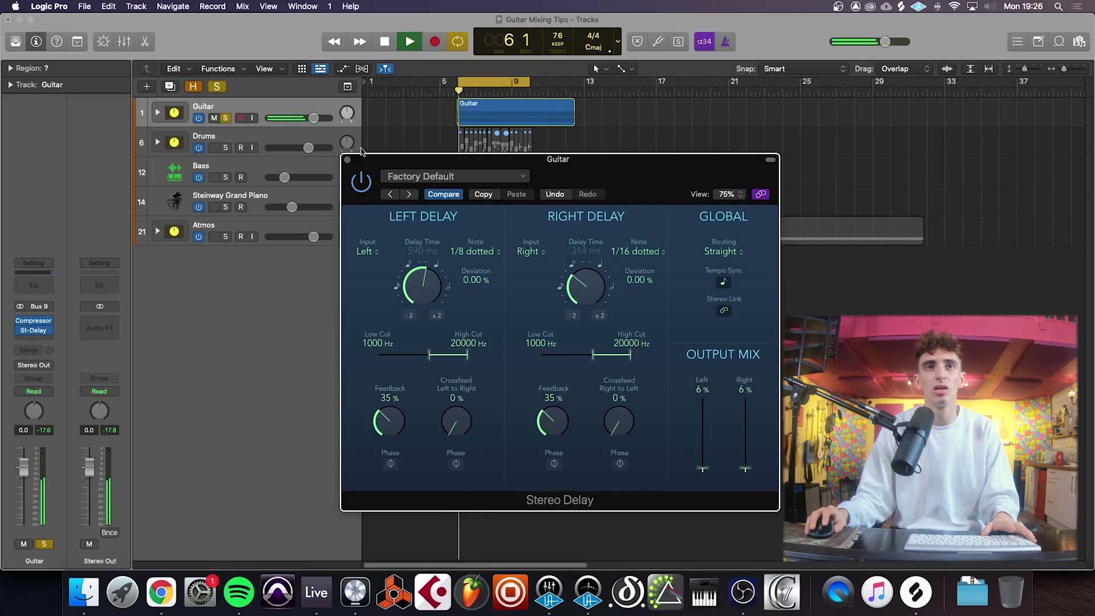
click(347, 160)
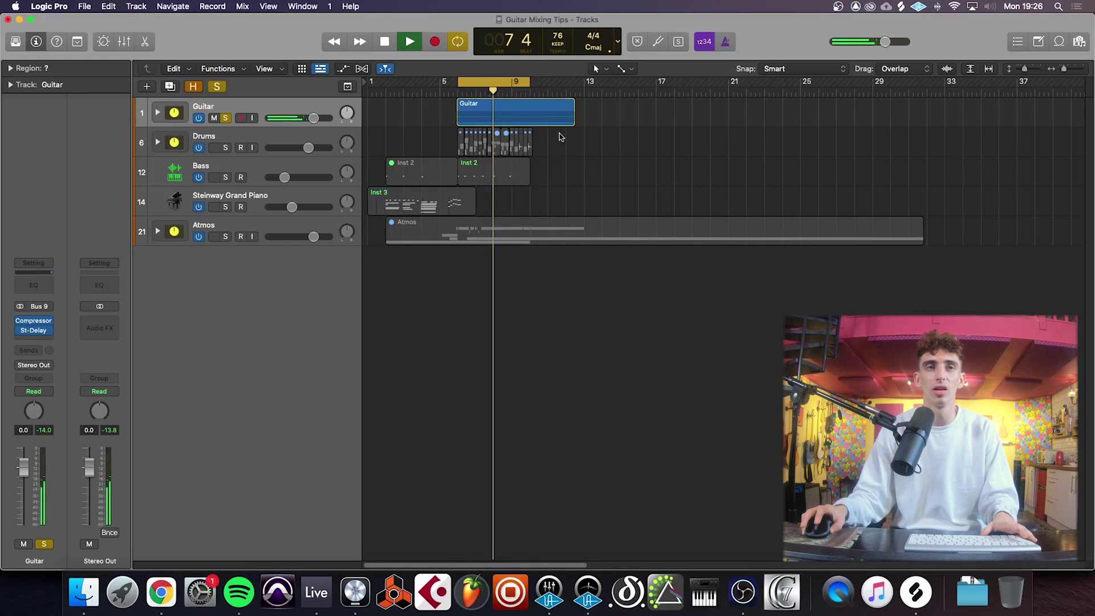
Stop playback, clear all solos, return the playhead to bar 2, and expand the Guitar stack.
key(space)
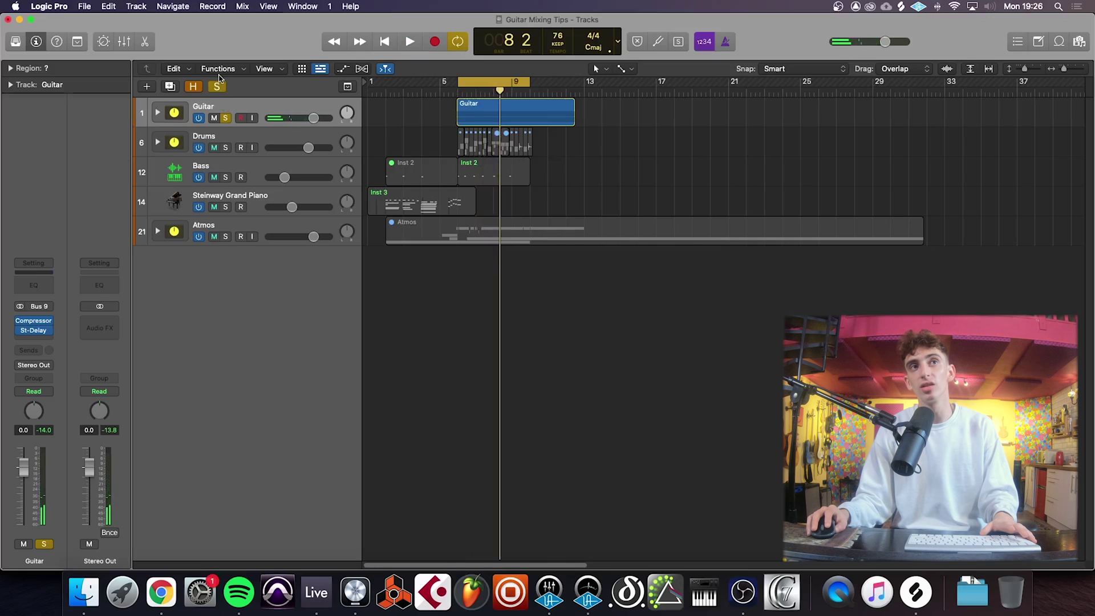
click(218, 86)
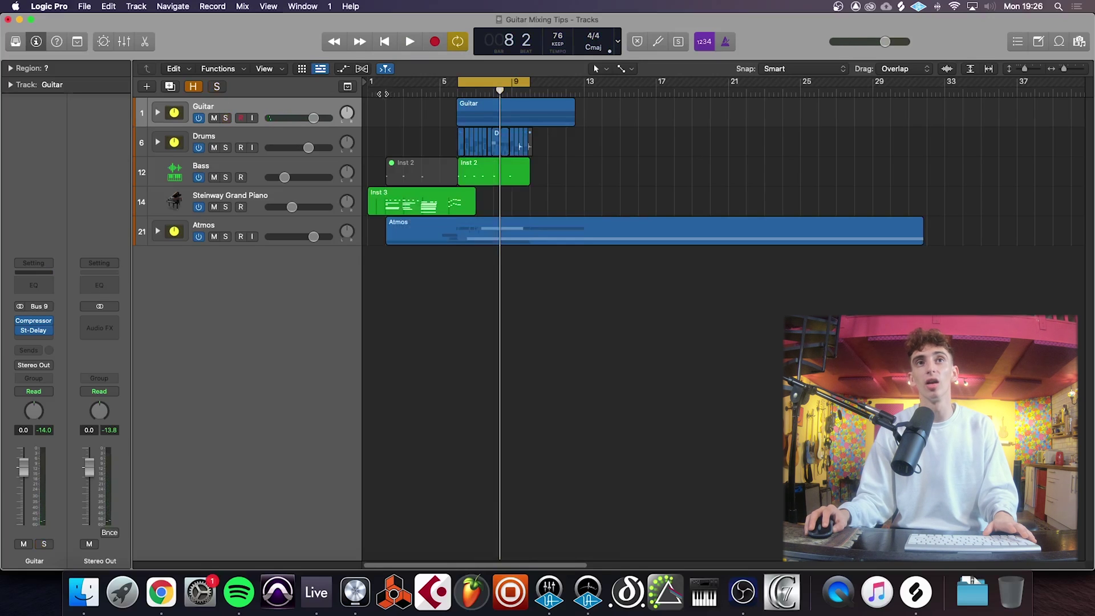
click(385, 91)
click(157, 113)
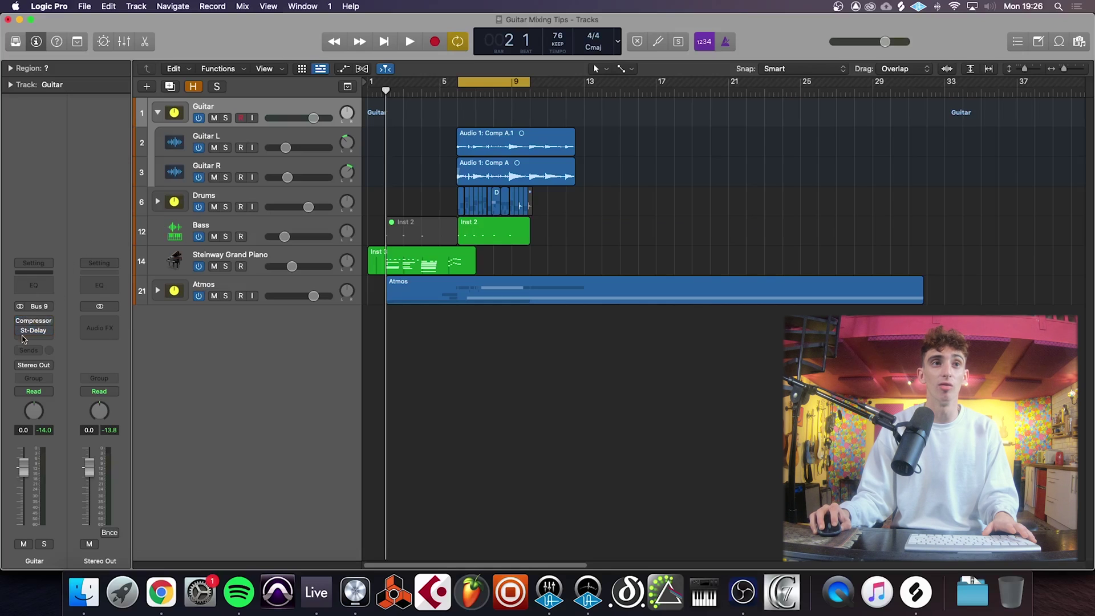
Check Guitar R's and Guitar L's effect chains during playback, then return to bar 2.
click(210, 183)
click(454, 86)
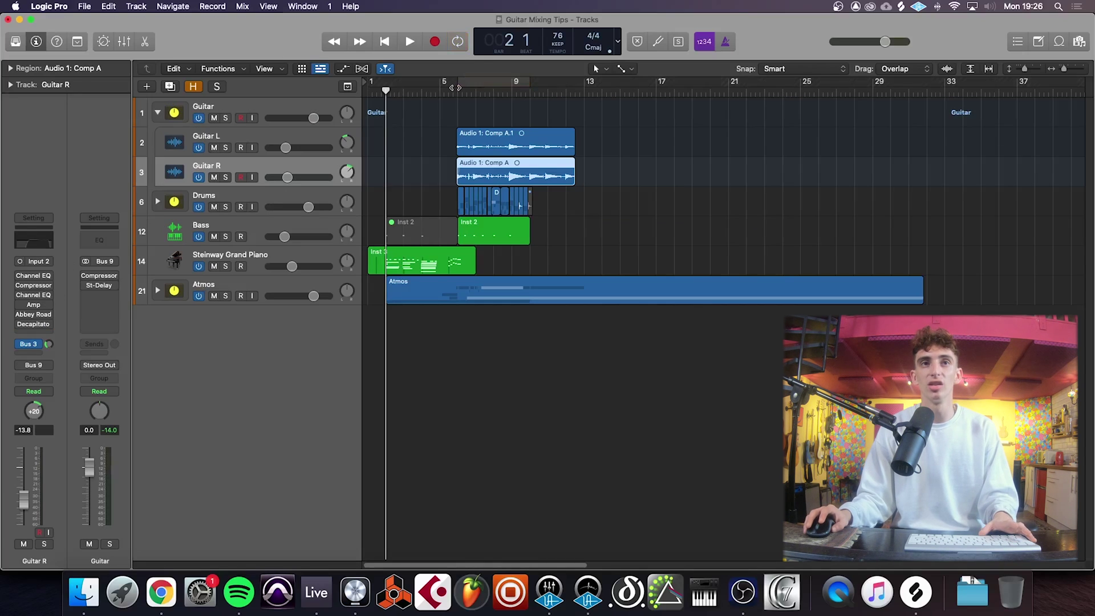
key(space)
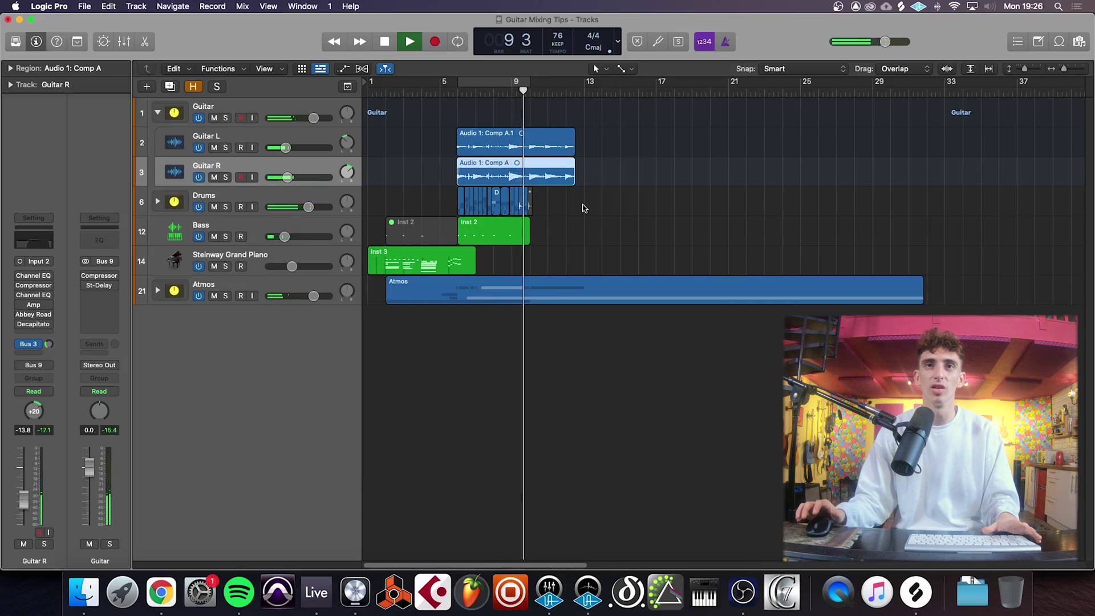
key(space)
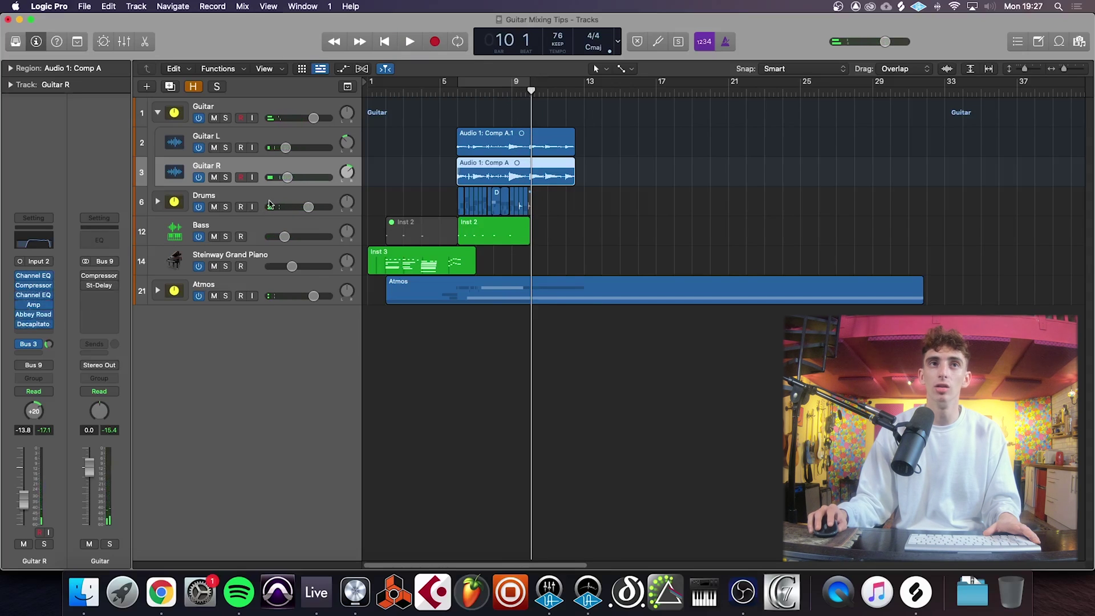
click(277, 140)
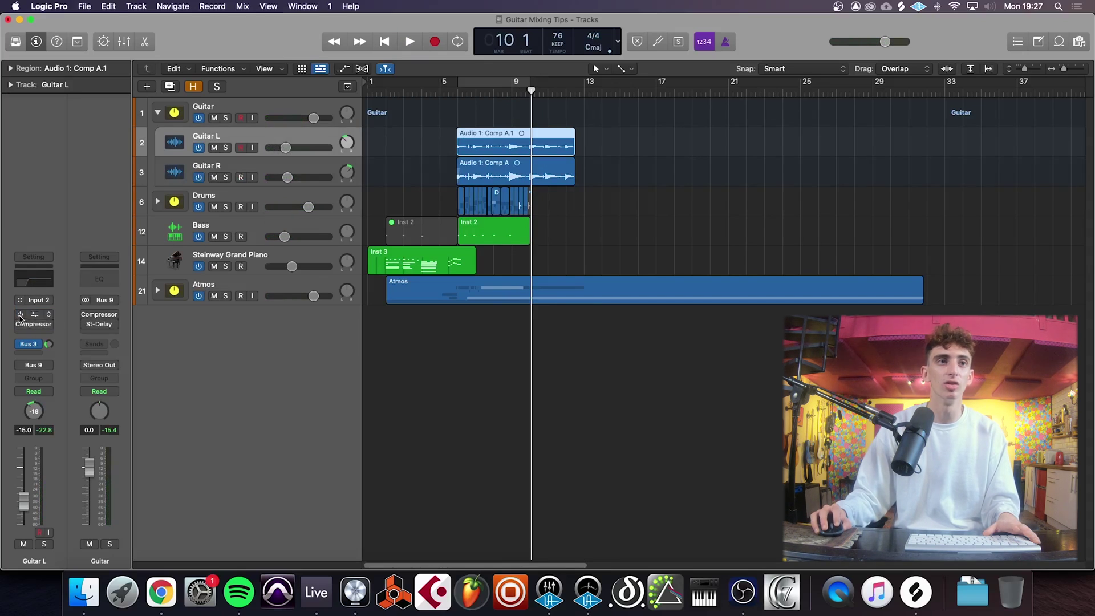
click(385, 92)
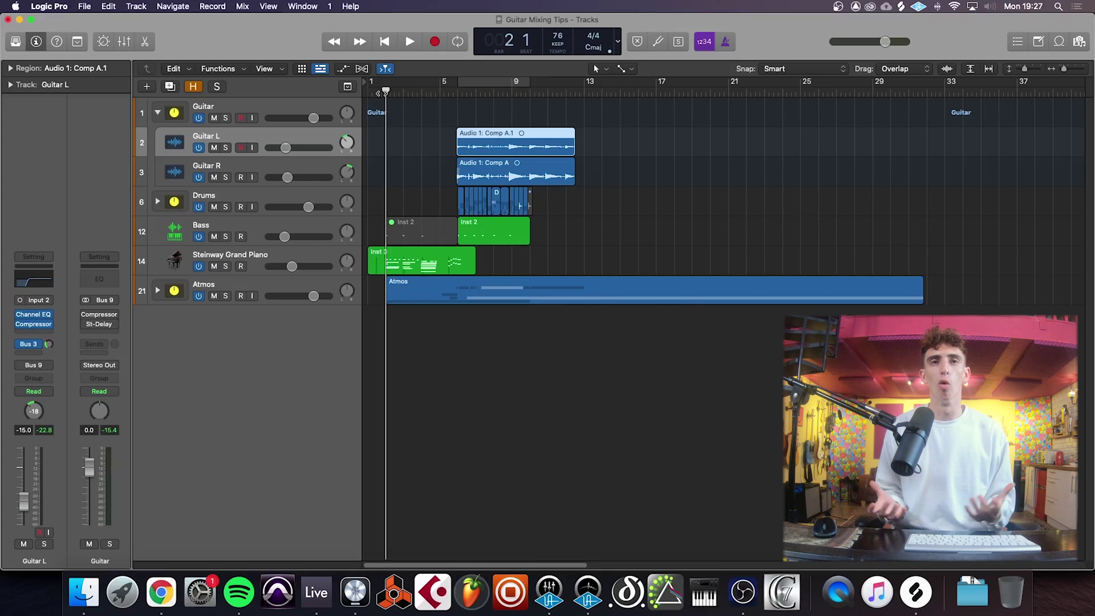
click(157, 113)
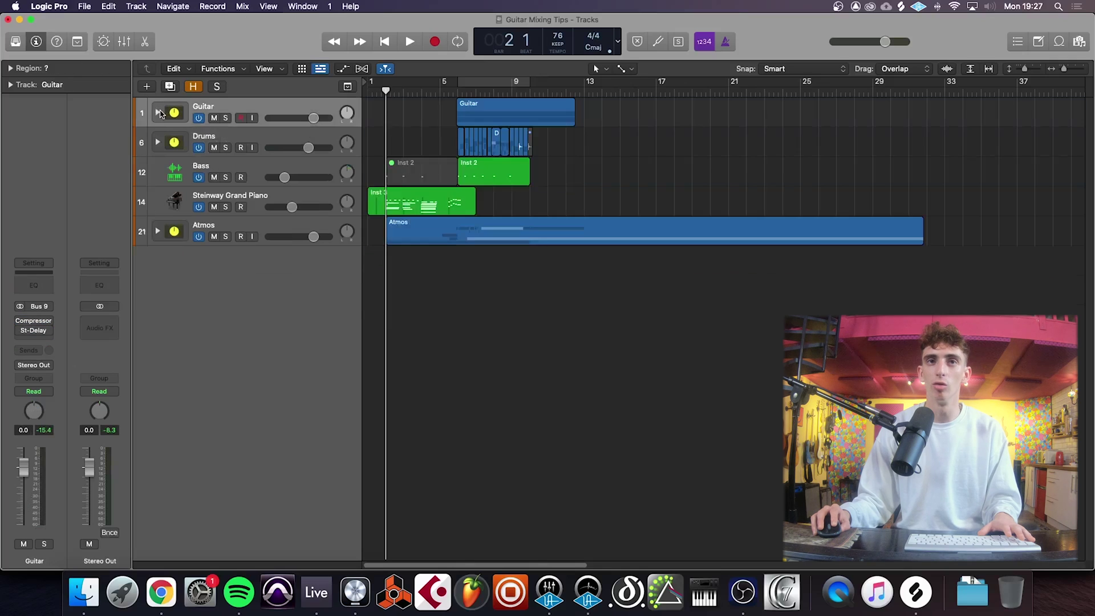
key(space)
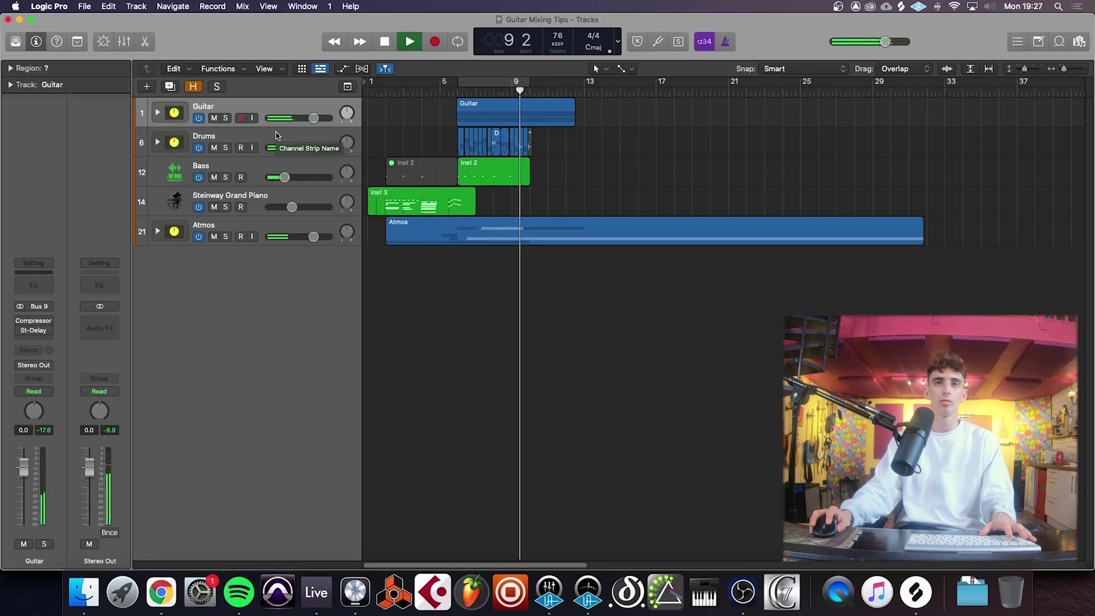
key(space)
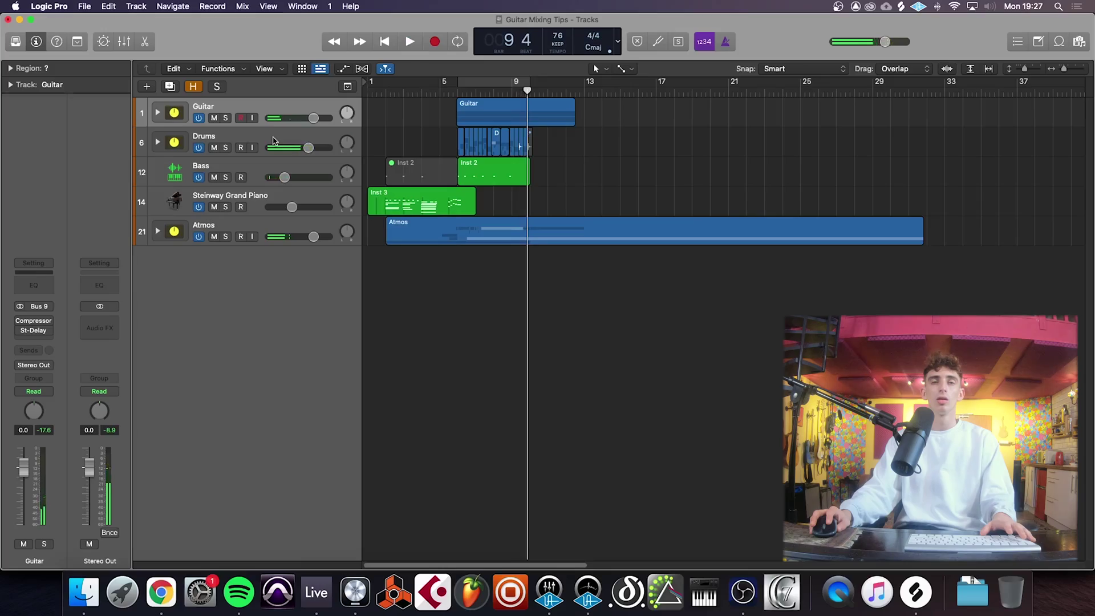